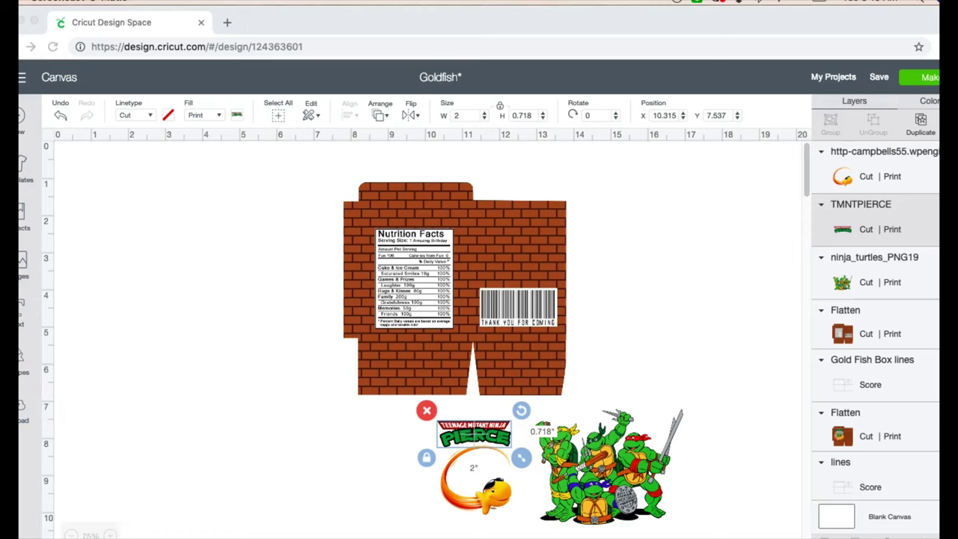
Bring the Design Space window into focus, next to the Upload sidebar button.
{"action": "left_click", "coordinate": [22, 413]}
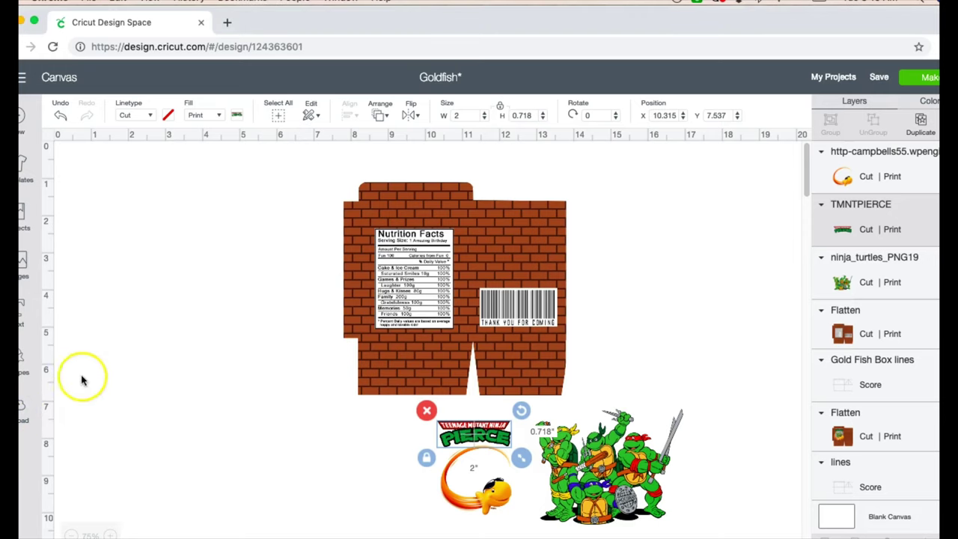
Insert the box lines and plain box shape uploads, then move the lines further down.
{"action": "left_click", "coordinate": [22, 407]}
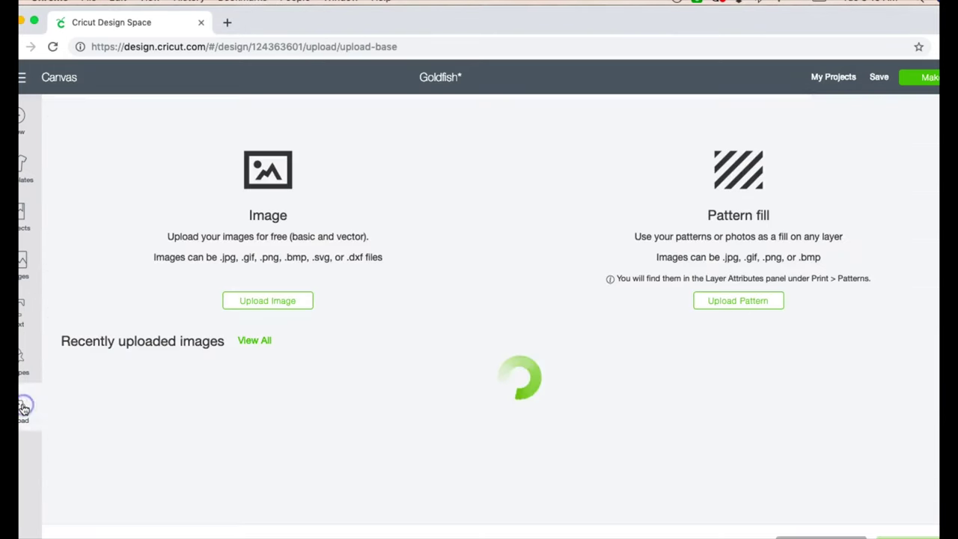
{"action": "left_click", "coordinate": [242, 419]}
{"action": "left_click", "coordinate": [149, 421]}
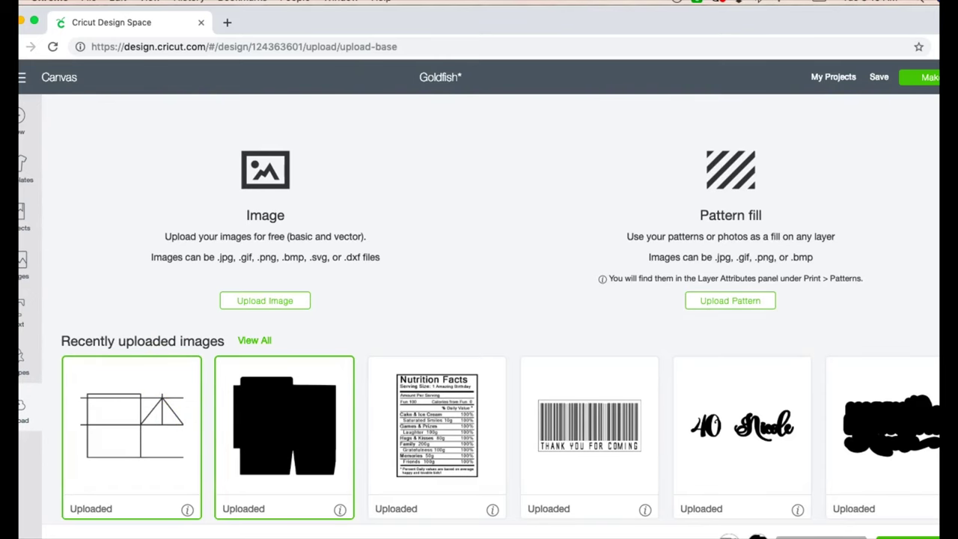
{"action": "left_click", "coordinate": [913, 536]}
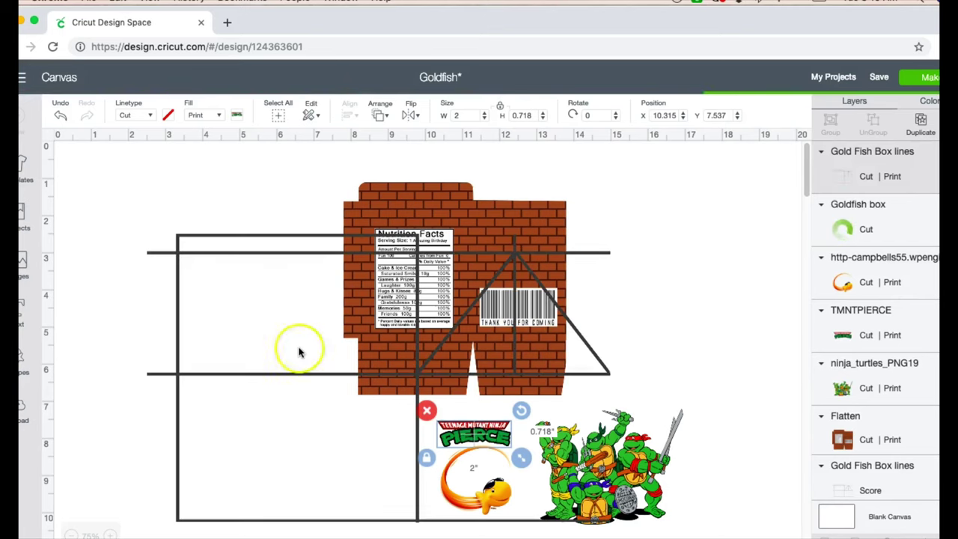
{"action": "left_click_drag", "start_coordinate": [291, 233], "coordinate": [306, 471]}
Resize the black Goldfish box to 6 by 5.75 inches, unlocked, and move it top left.
{"action": "left_click", "coordinate": [321, 344]}
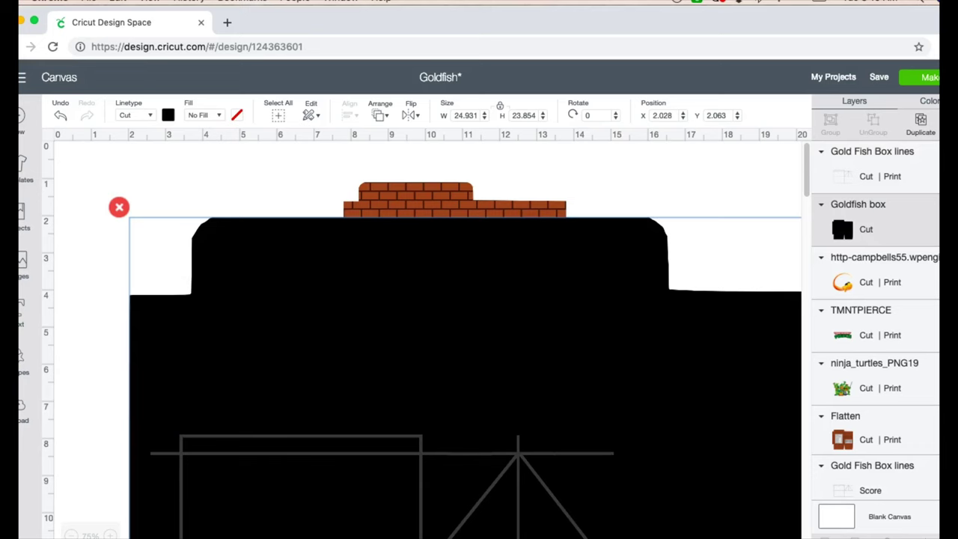
{"action": "left_click", "coordinate": [480, 116]}
{"action": "double_click", "coordinate": [477, 114]}
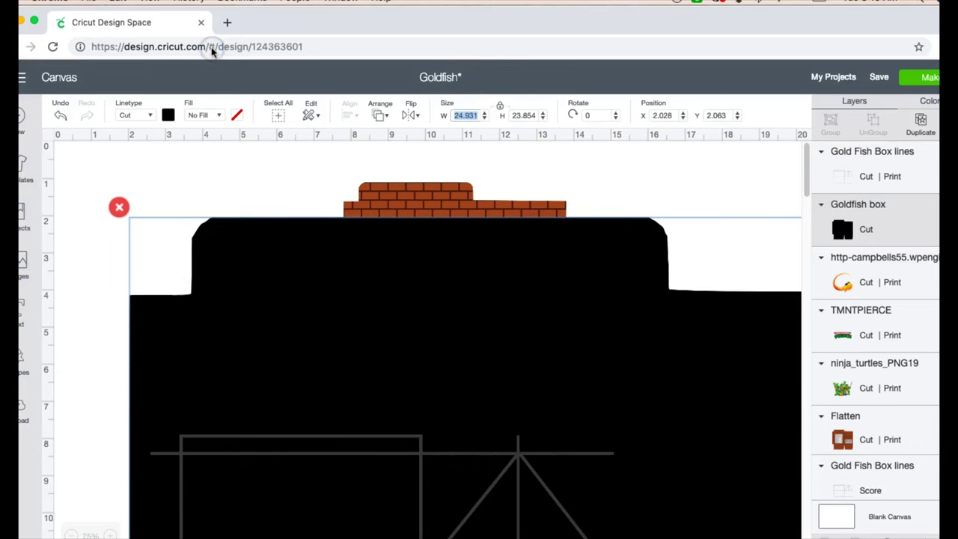
{"action": "key", "text": "Return"}
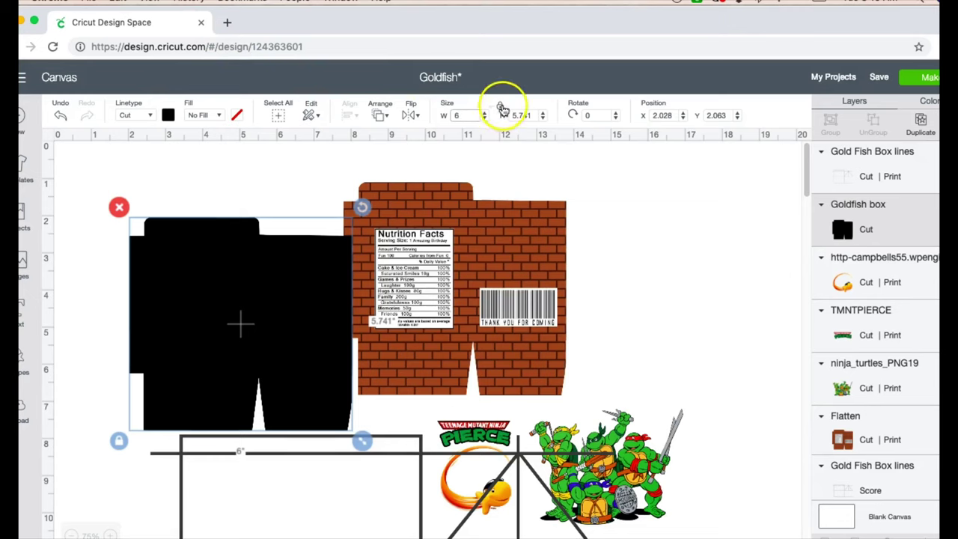
{"action": "left_click", "coordinate": [501, 107]}
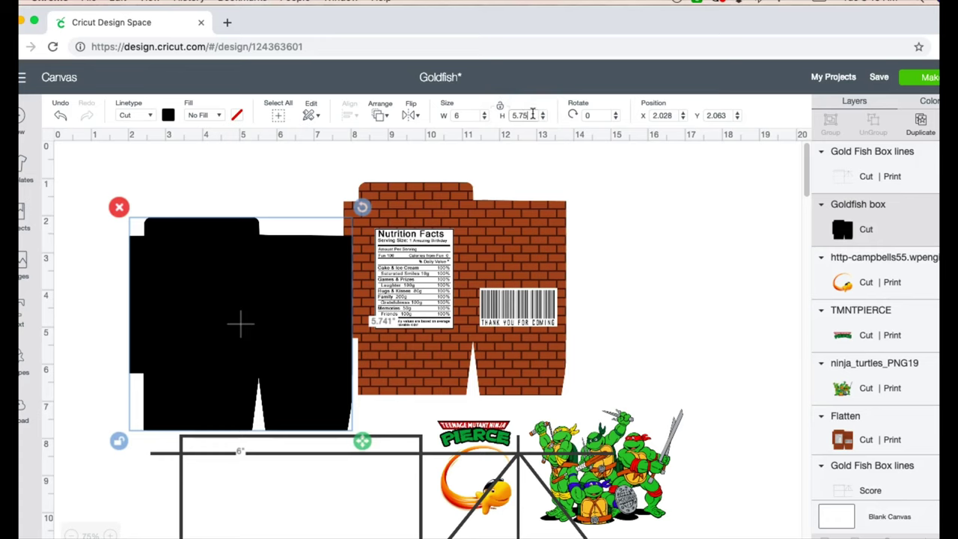
{"action": "key", "text": "Return"}
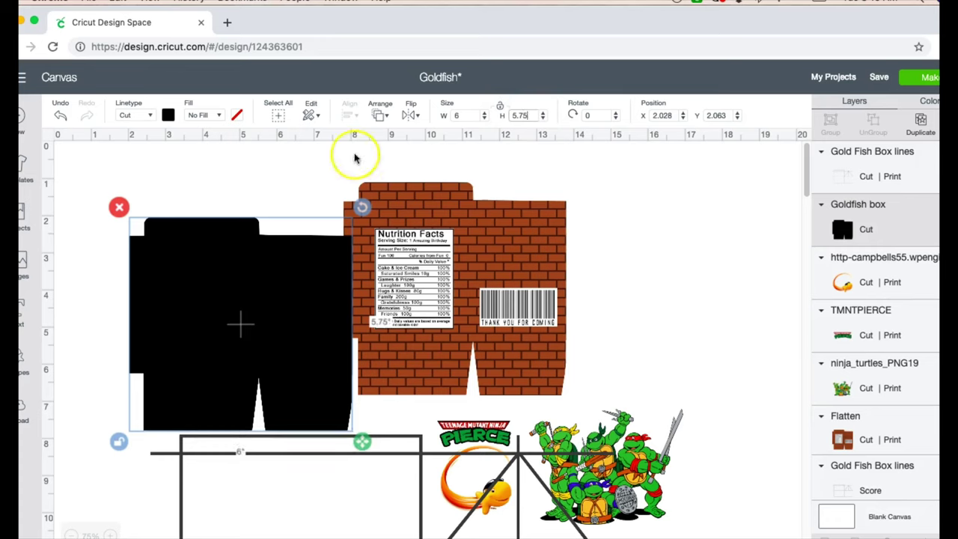
{"action": "left_click", "coordinate": [249, 342]}
{"action": "left_click_drag", "start_coordinate": [247, 341], "coordinate": [219, 310]}
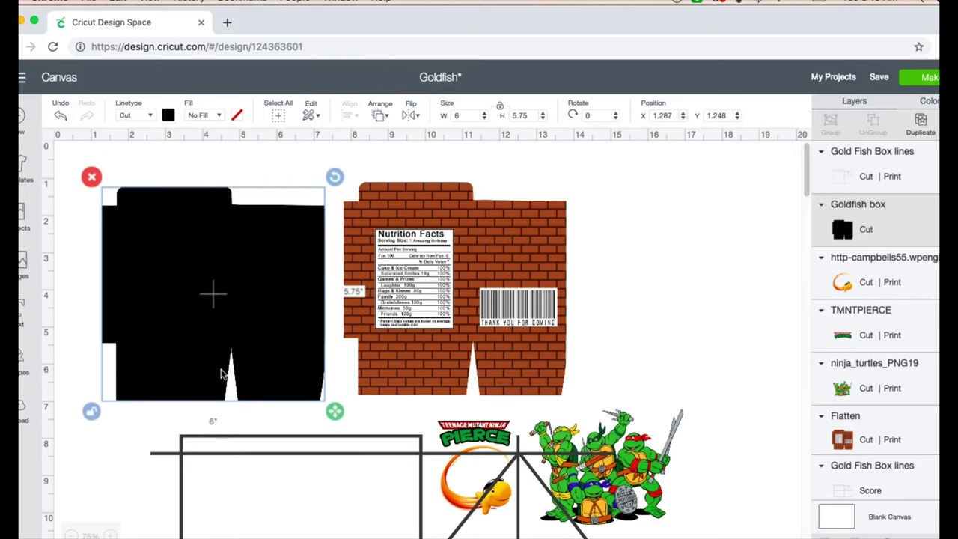
Change the box lines' linetype to Score and drag them over the black box.
{"action": "left_click", "coordinate": [210, 451]}
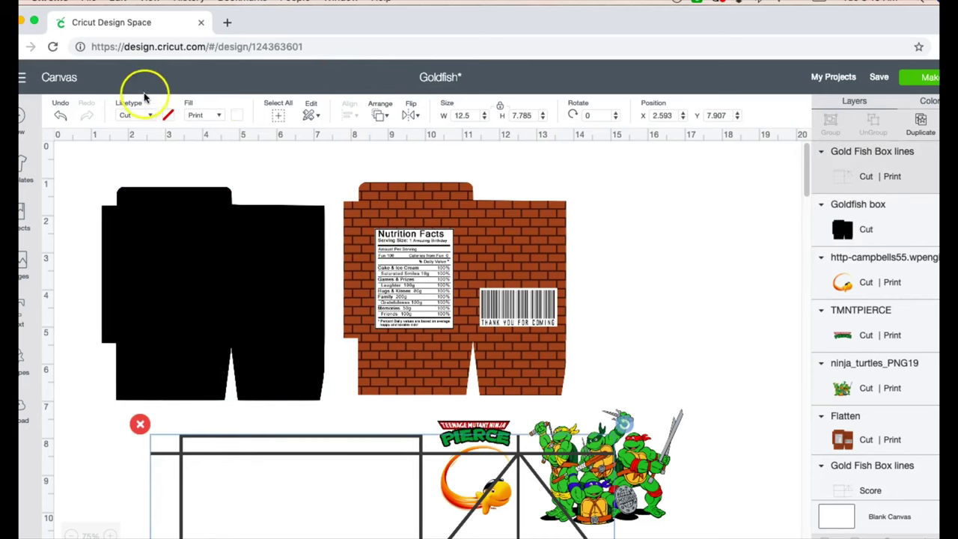
{"action": "left_click", "coordinate": [148, 117]}
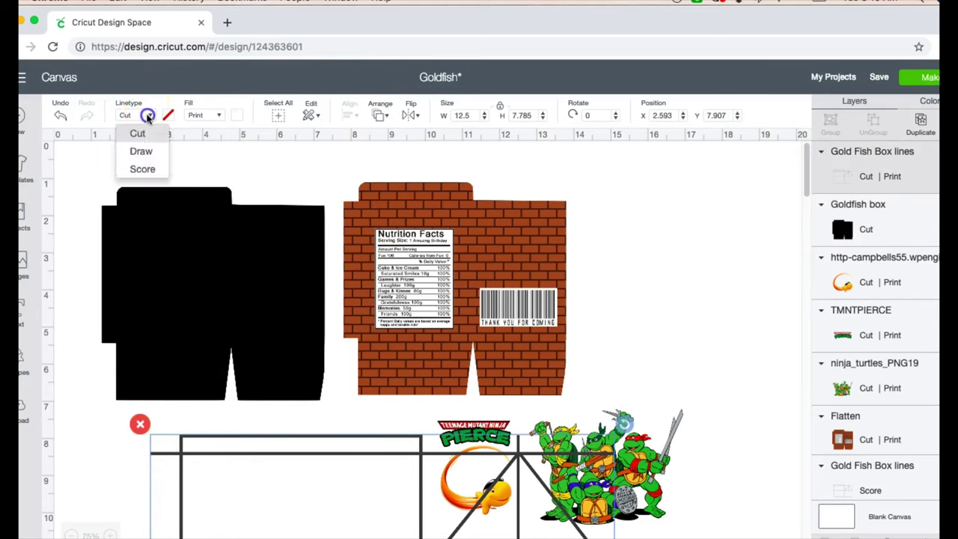
{"action": "left_click", "coordinate": [145, 170]}
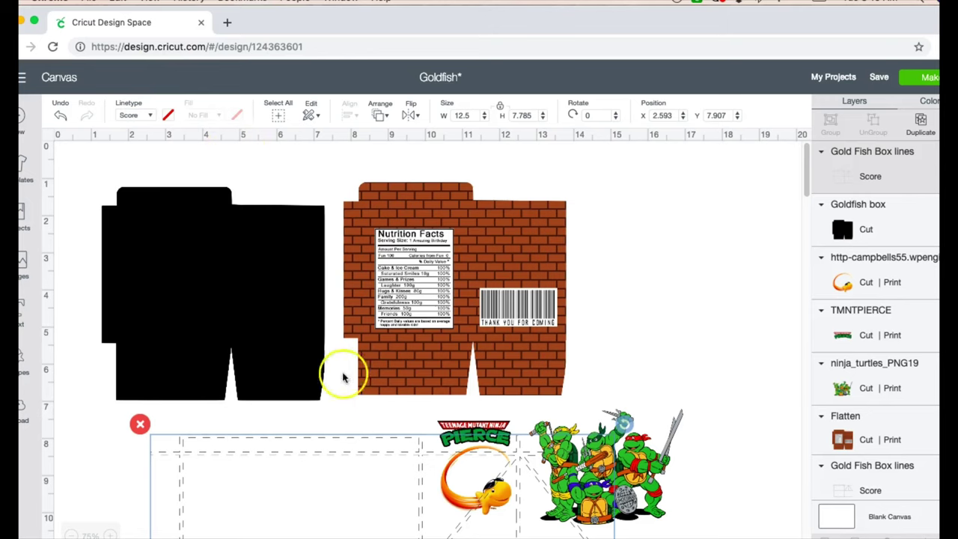
{"action": "right_click", "coordinate": [338, 441]}
{"action": "left_click_drag", "start_coordinate": [338, 441], "coordinate": [279, 209]}
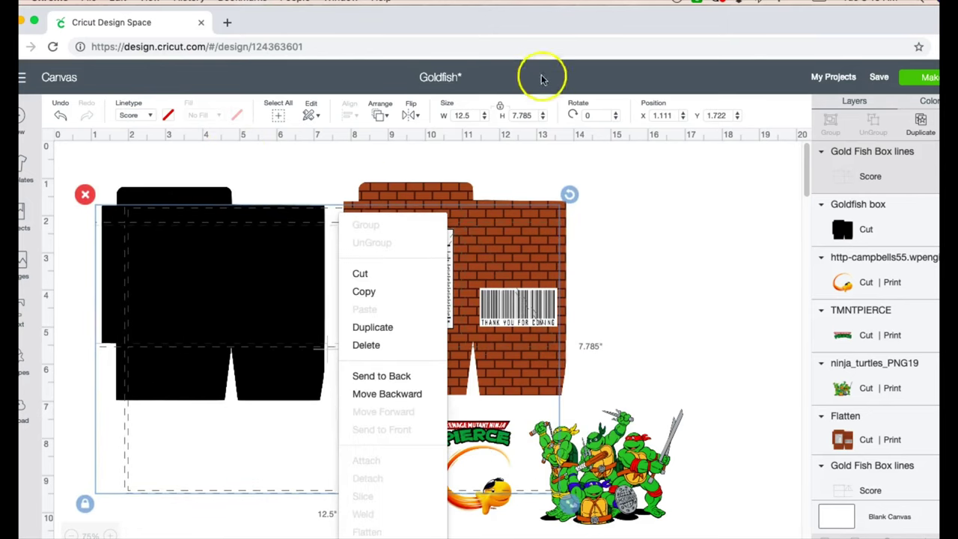
Size the score lines to 6 by 3.7 inches and nudge them into alignment with the box.
{"action": "left_click", "coordinate": [473, 114]}
{"action": "type", "text": "6"}
{"action": "key", "text": "Tab"}
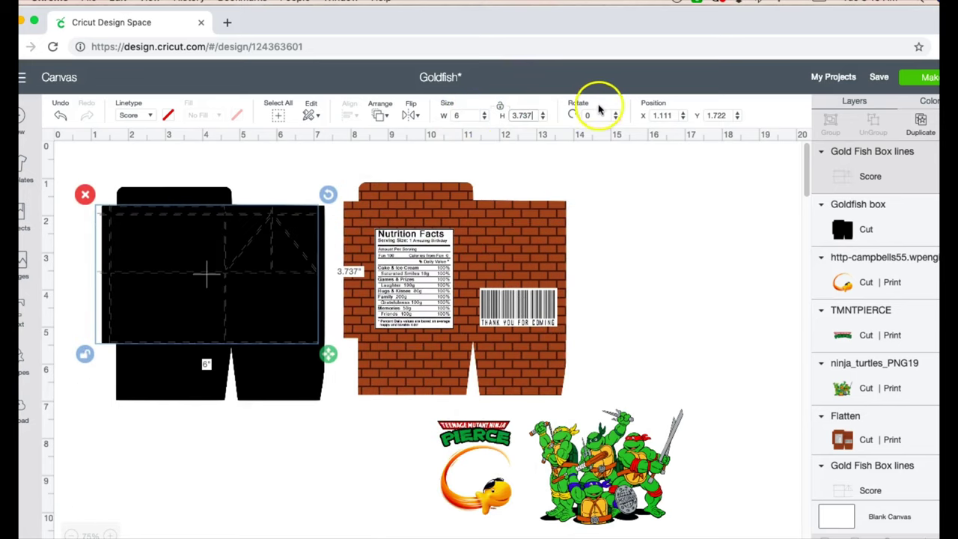
{"action": "type", "text": "3.7"}
{"action": "key", "text": "Return"}
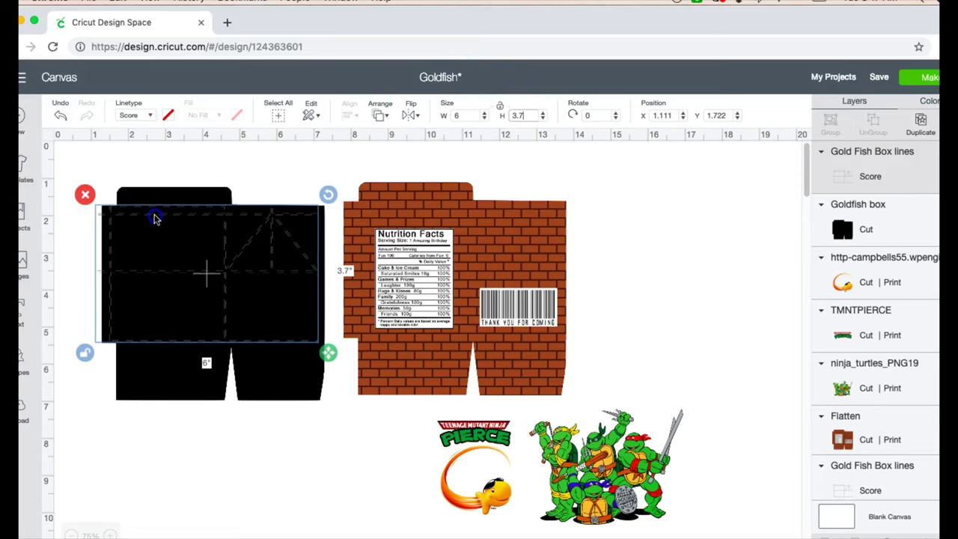
{"action": "left_click_drag", "start_coordinate": [155, 217], "coordinate": [161, 217]}
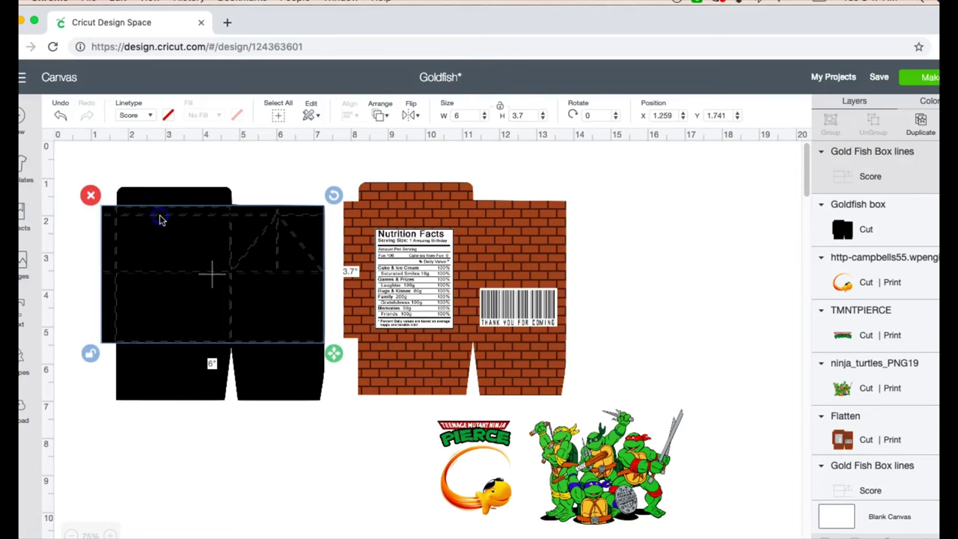
{"action": "left_click", "coordinate": [295, 184]}
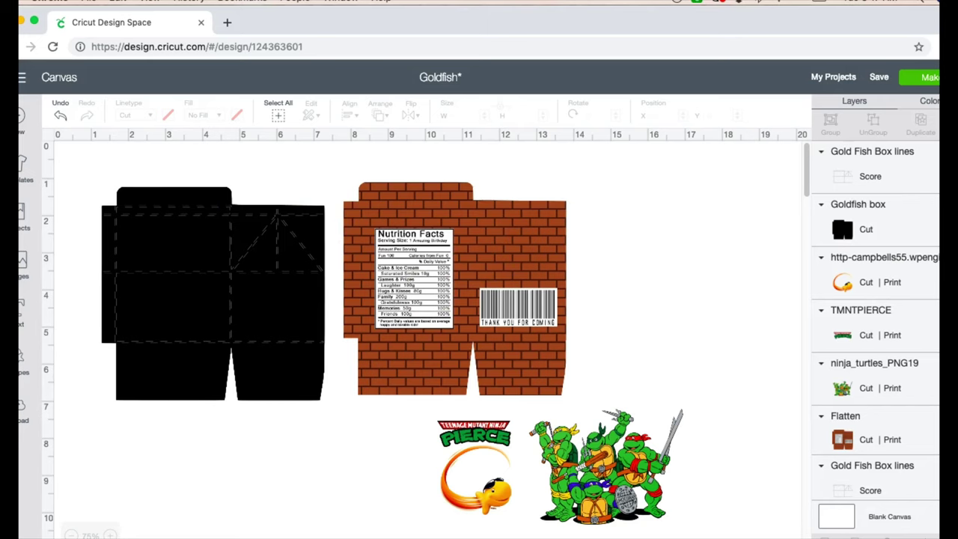
Fill the Goldfish box with the printed brown brick pattern.
{"action": "left_click", "coordinate": [207, 214]}
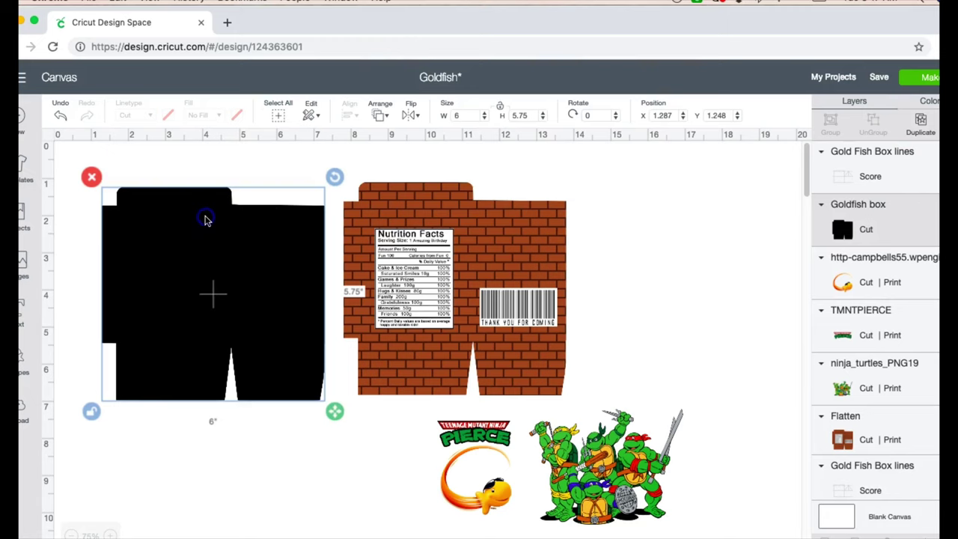
{"action": "left_click", "coordinate": [204, 117]}
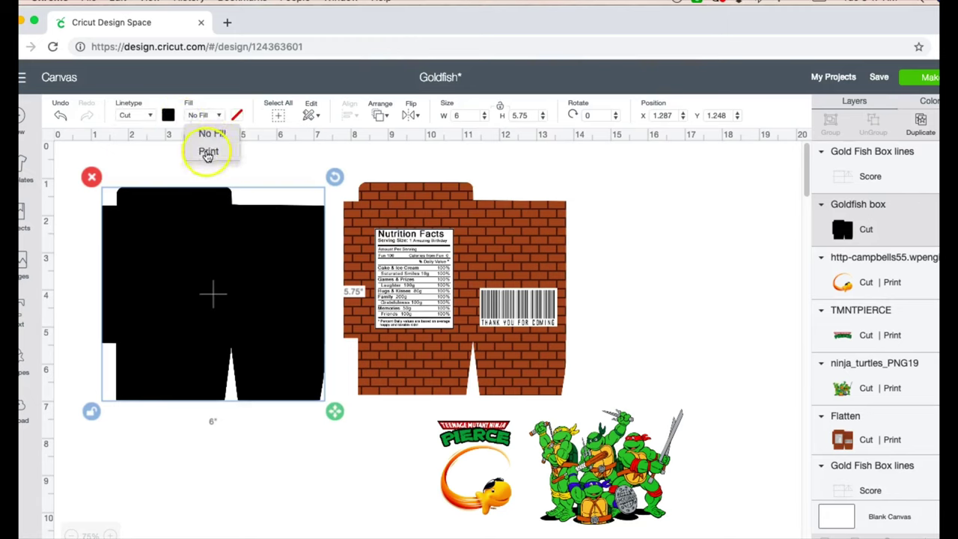
{"action": "left_click", "coordinate": [208, 152]}
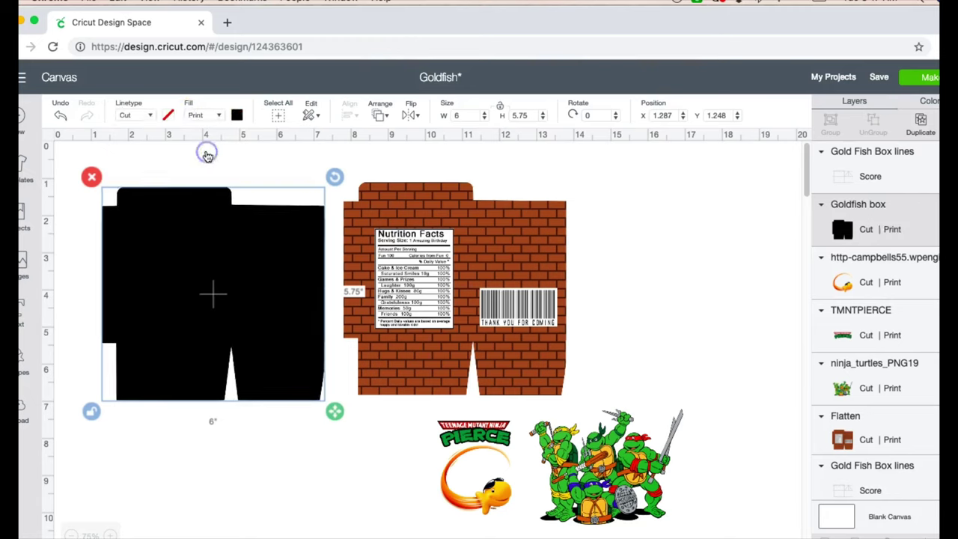
{"action": "left_click", "coordinate": [238, 117]}
{"action": "left_click", "coordinate": [288, 163]}
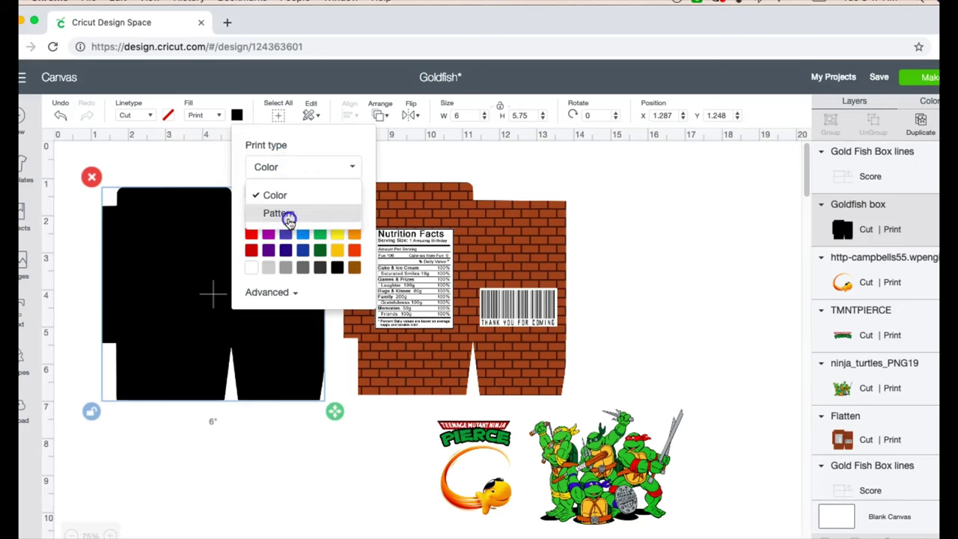
{"action": "left_click", "coordinate": [290, 215]}
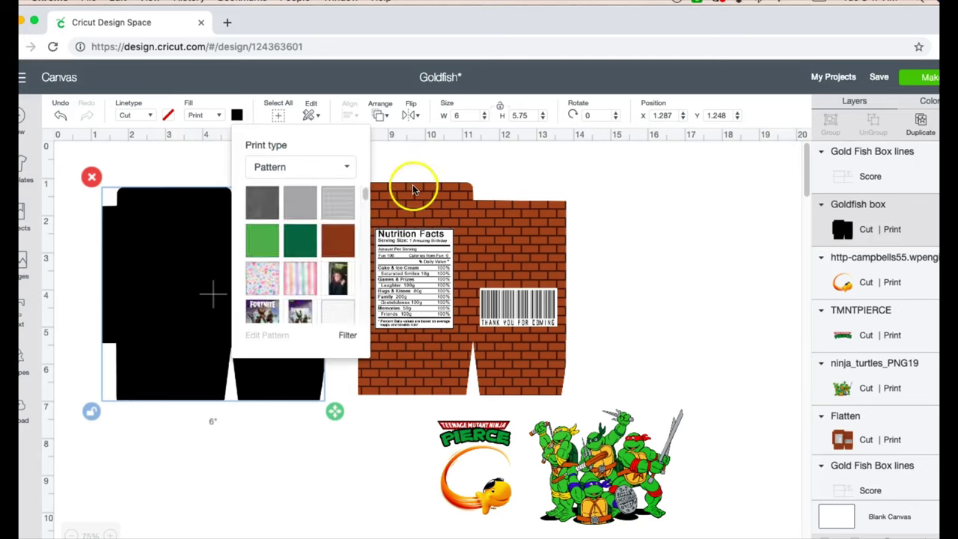
{"action": "left_click", "coordinate": [339, 239]}
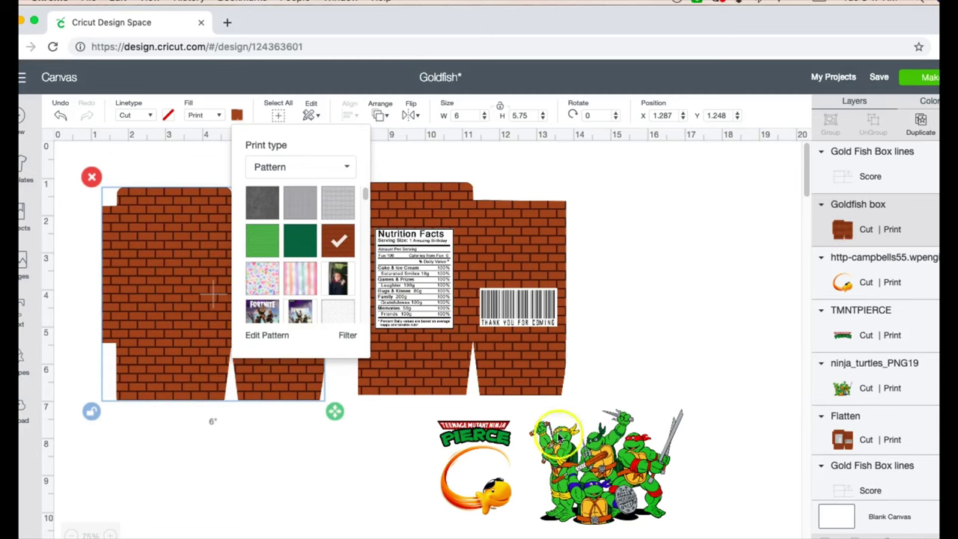
{"action": "left_click", "coordinate": [603, 447]}
Put the turtles in front on the left brick box and move the TMNT PIERCE logo to its top.
{"action": "left_click_drag", "start_coordinate": [603, 448], "coordinate": [182, 268]}
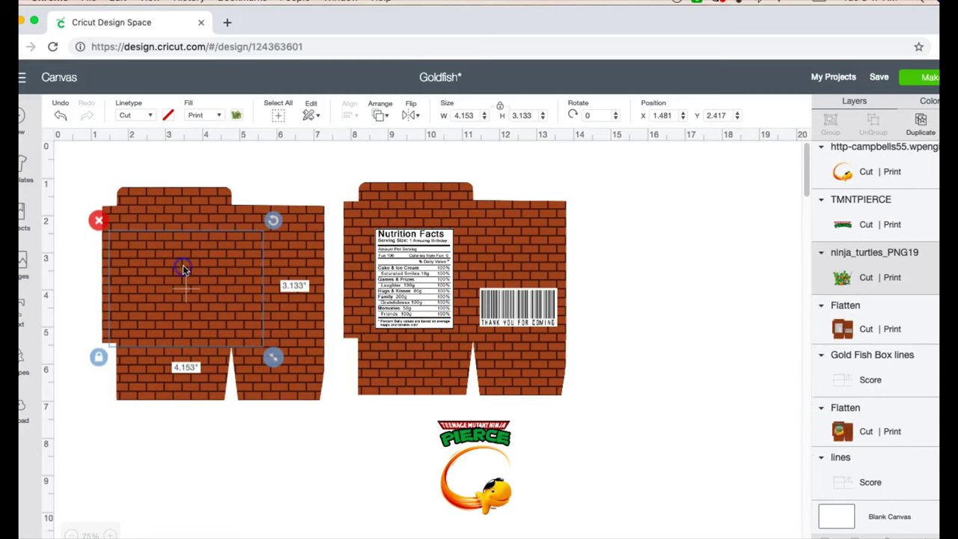
{"action": "left_click", "coordinate": [379, 115]}
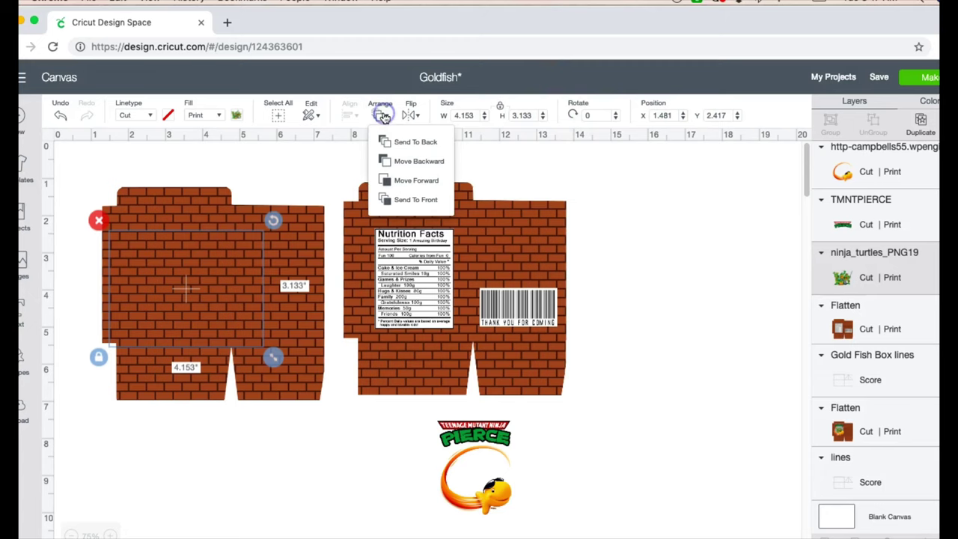
{"action": "left_click", "coordinate": [416, 201]}
{"action": "left_click_drag", "start_coordinate": [479, 438], "coordinate": [178, 229]}
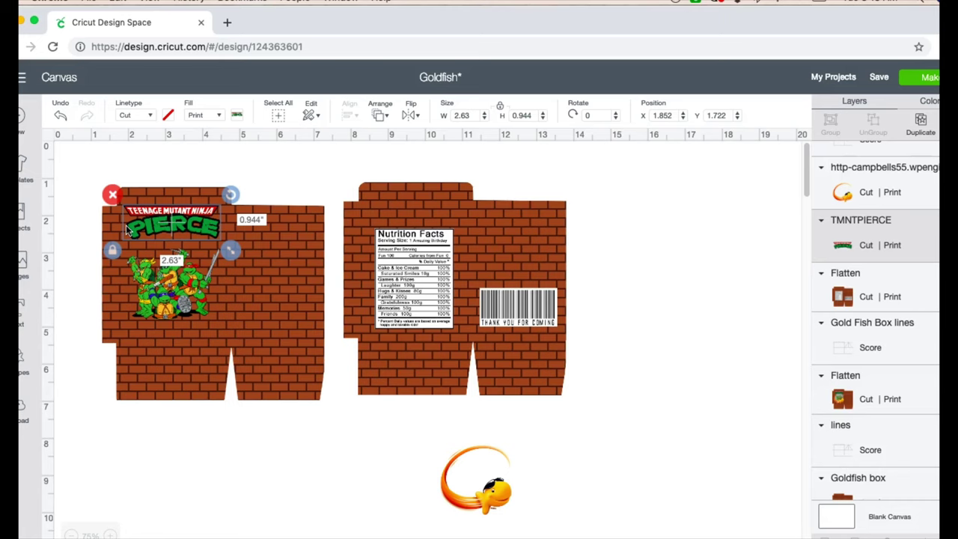
Add a 3.111-inch circle to the left box and move it backward behind the turtles.
{"action": "left_click", "coordinate": [26, 361]}
{"action": "left_click", "coordinate": [120, 262]}
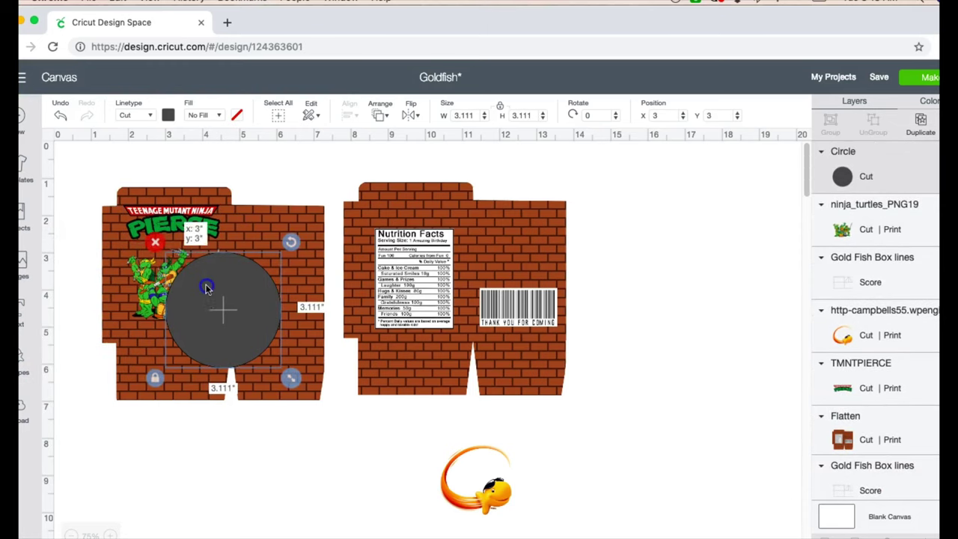
{"action": "left_click_drag", "start_coordinate": [214, 291], "coordinate": [162, 267]}
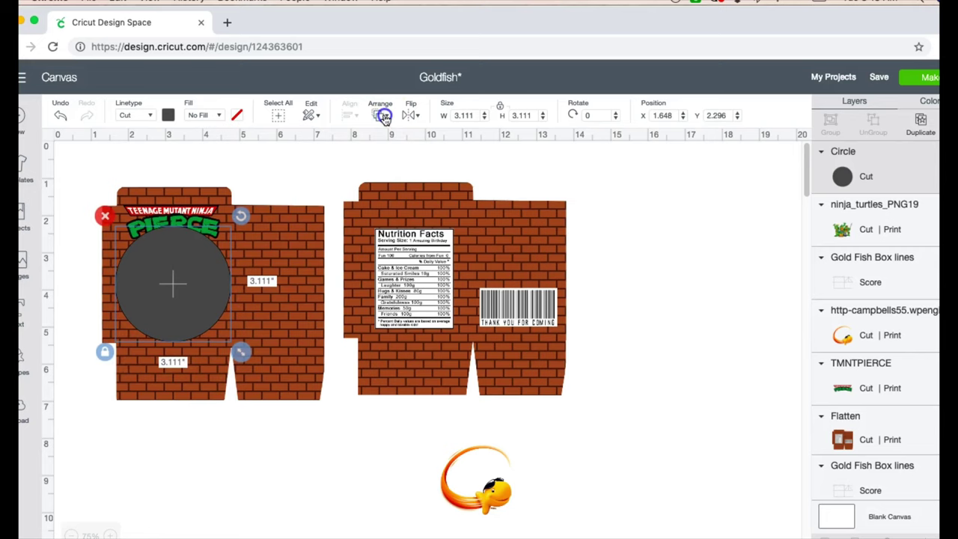
{"action": "left_click", "coordinate": [382, 115]}
{"action": "left_click", "coordinate": [390, 161]}
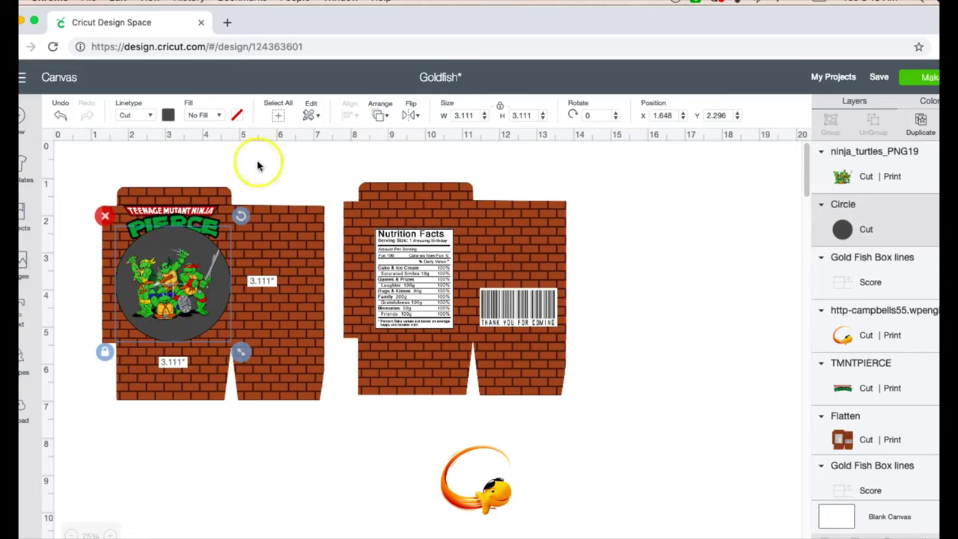
{"action": "left_click", "coordinate": [162, 213]}
{"action": "left_click", "coordinate": [382, 118]}
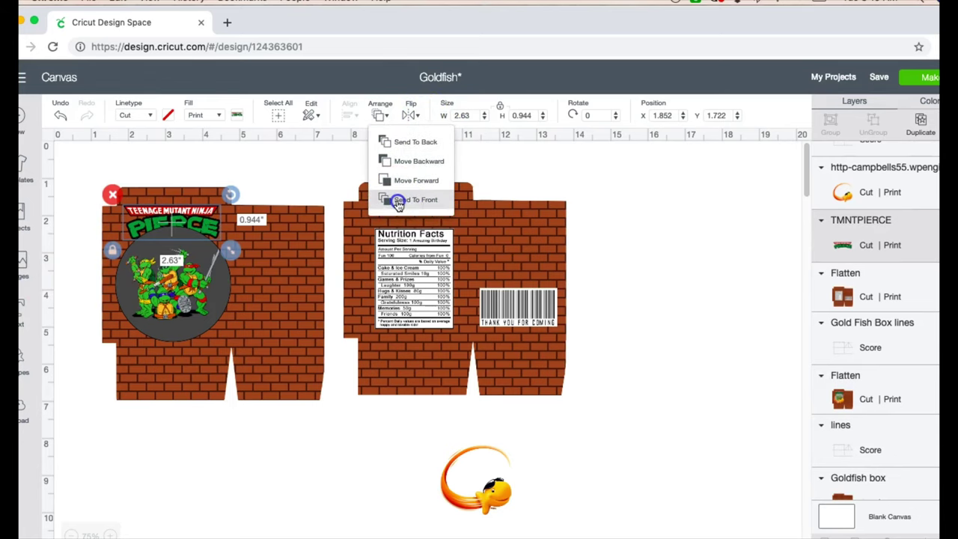
Send the PIERCE logo to the front and set the grey circle's fill to Print.
{"action": "left_click", "coordinate": [395, 200]}
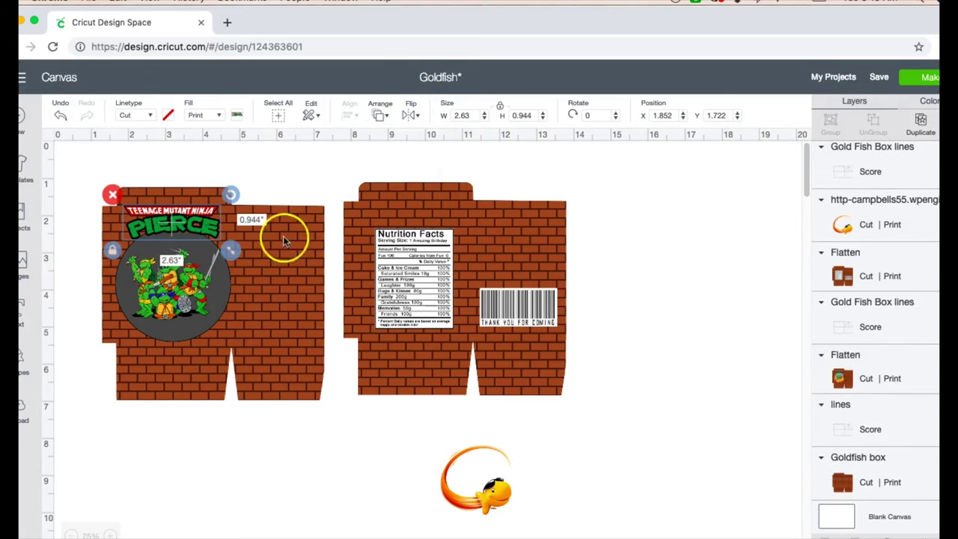
{"action": "left_click", "coordinate": [169, 333]}
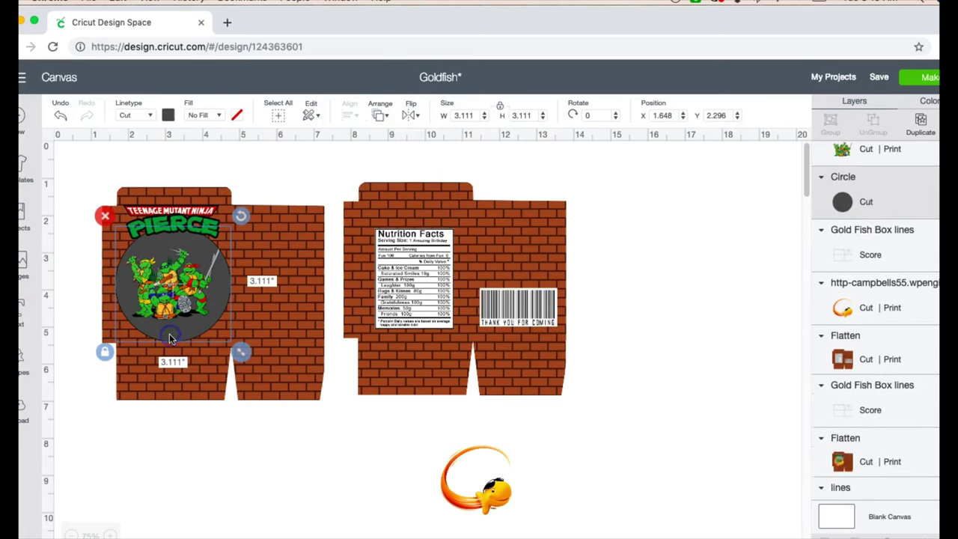
{"action": "left_click", "coordinate": [218, 117]}
{"action": "left_click", "coordinate": [214, 149]}
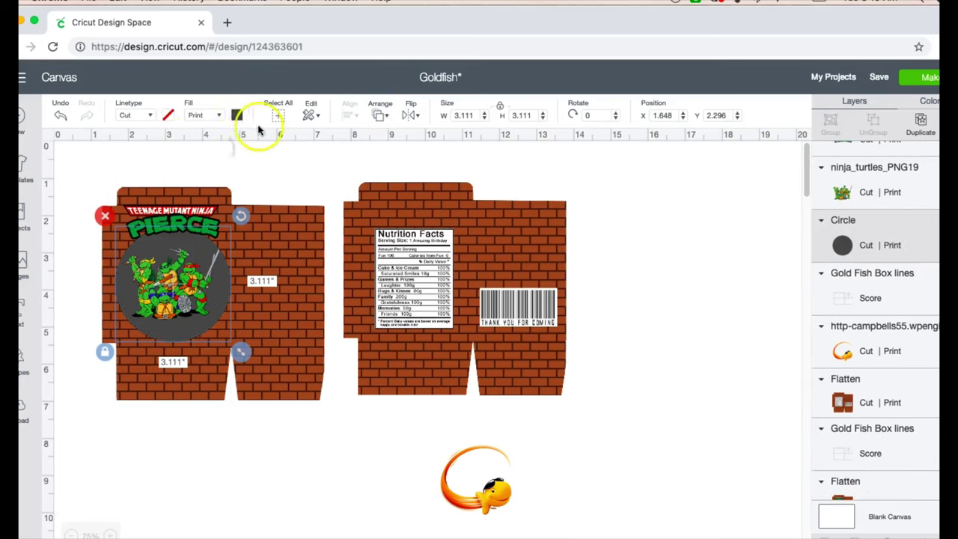
Apply the grey woven pattern to the circle, checking it in Edit Pattern.
{"action": "left_click", "coordinate": [236, 115]}
{"action": "left_click", "coordinate": [291, 168]}
{"action": "left_click", "coordinate": [294, 211]}
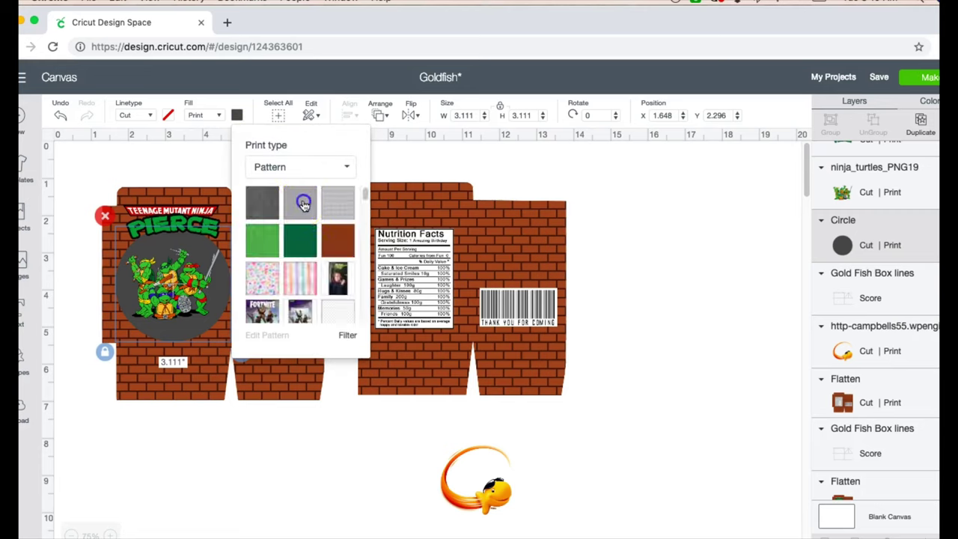
{"action": "left_click", "coordinate": [299, 202]}
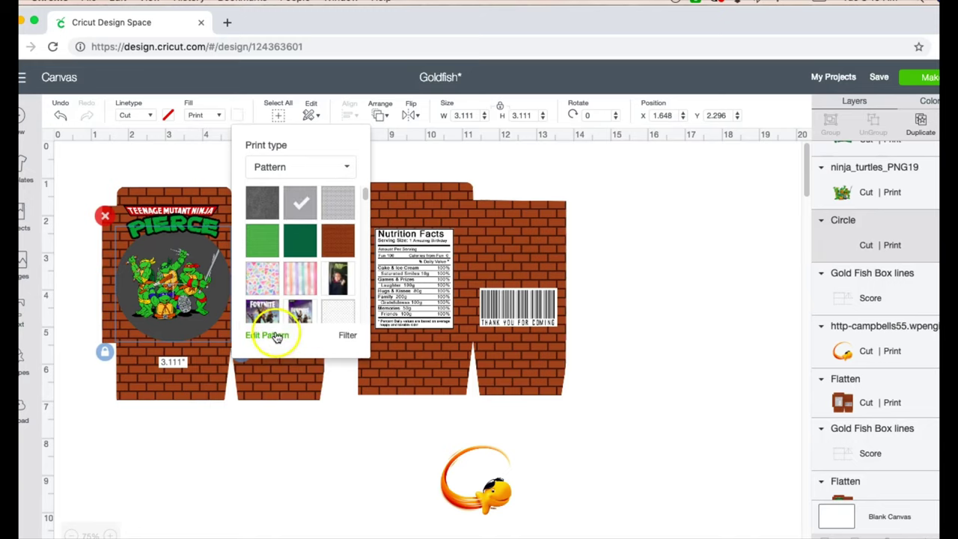
{"action": "left_click", "coordinate": [274, 335]}
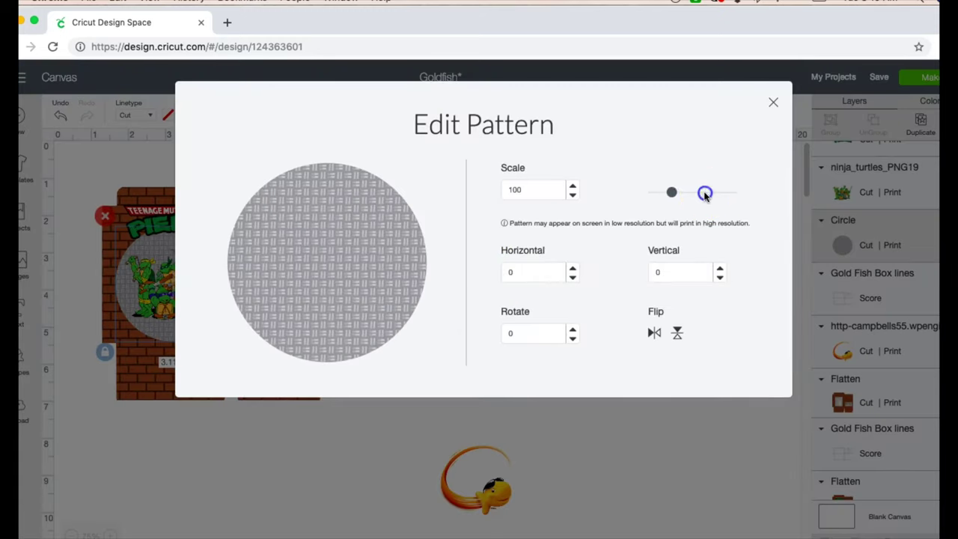
{"action": "left_click", "coordinate": [775, 102]}
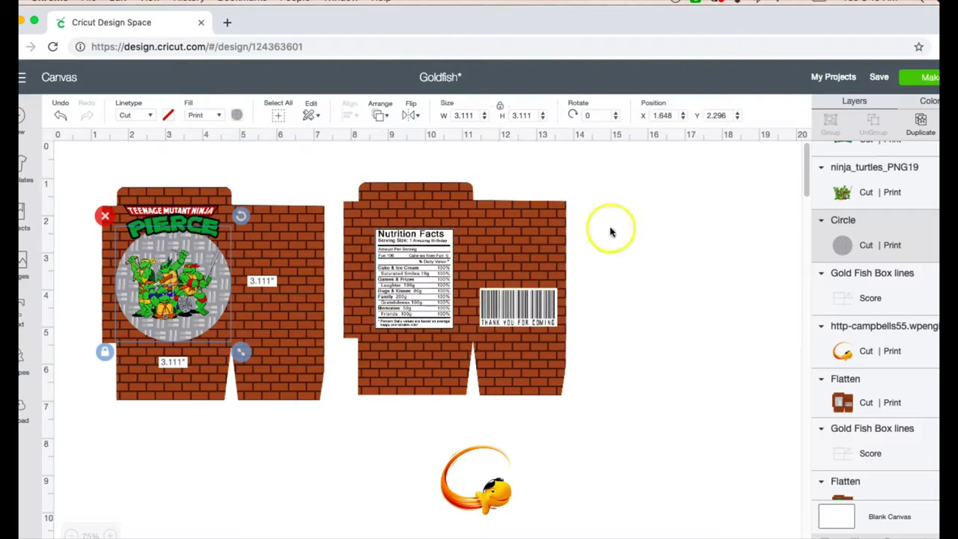
Move the goldfish logo onto the turtle circle and send it to the front.
{"action": "left_click", "coordinate": [455, 473]}
{"action": "left_click_drag", "start_coordinate": [453, 497], "coordinate": [104, 283]}
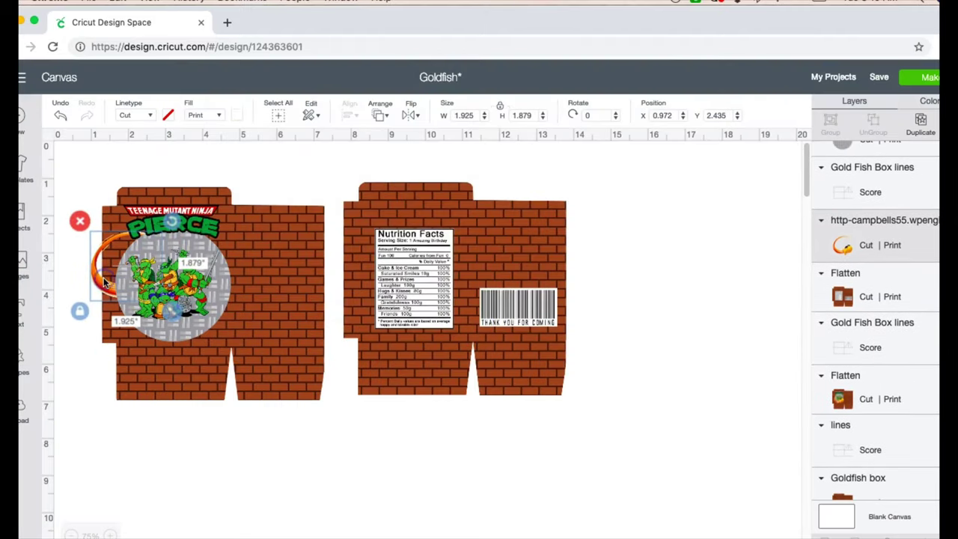
{"action": "left_click", "coordinate": [380, 116]}
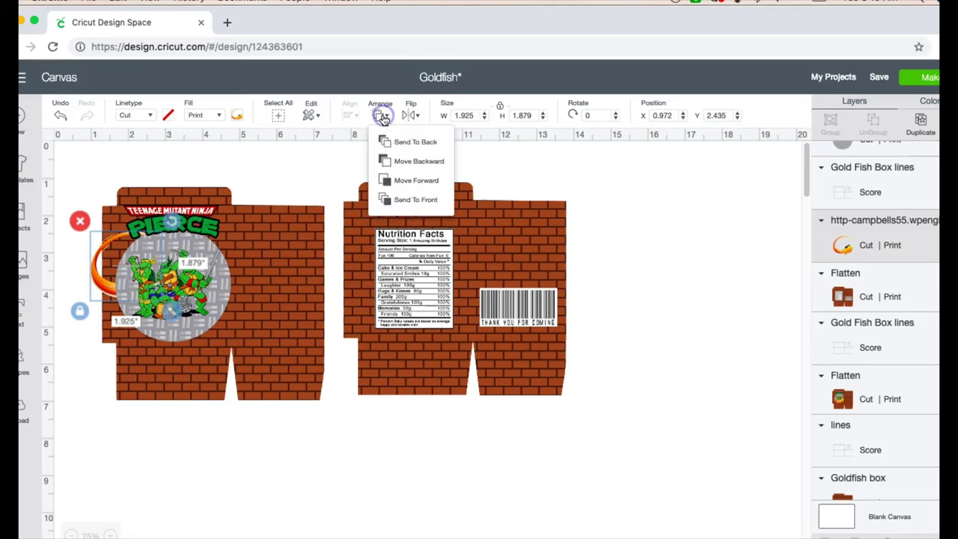
{"action": "left_click", "coordinate": [419, 200]}
Resize the goldfish logo to 2.925 by 3.624 inches, nudge it, and marquee-select the left box.
{"action": "left_click", "coordinate": [214, 313]}
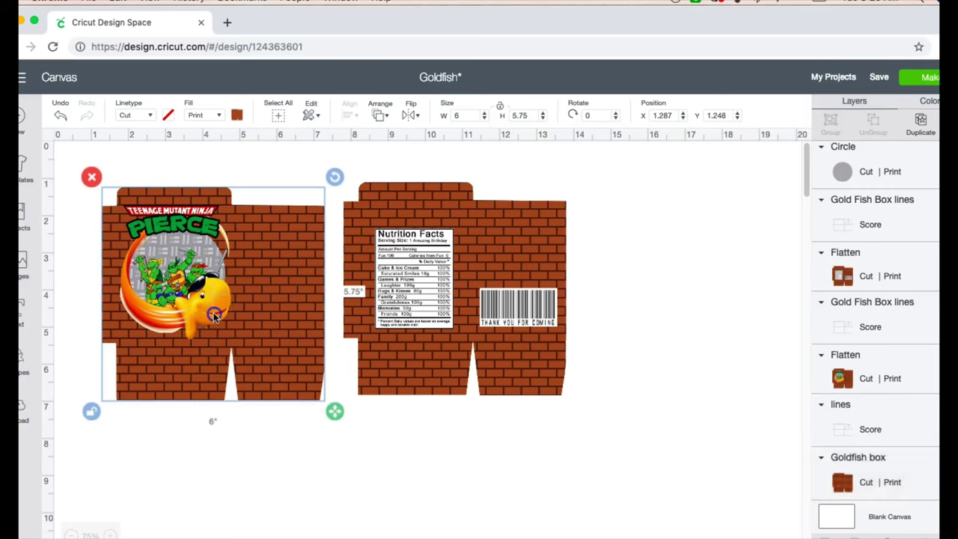
{"action": "left_click", "coordinate": [214, 313]}
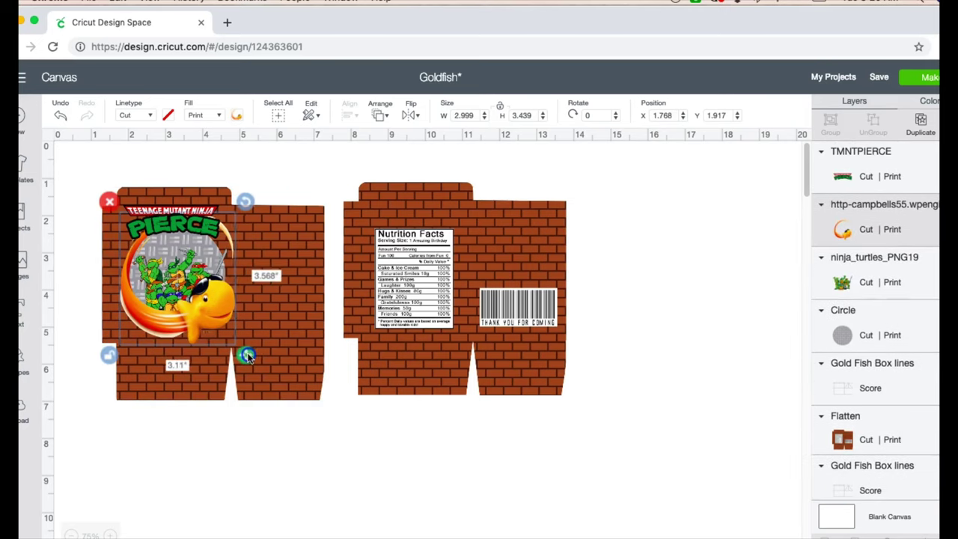
{"action": "left_click_drag", "start_coordinate": [250, 358], "coordinate": [238, 357]}
{"action": "left_click", "coordinate": [215, 235]}
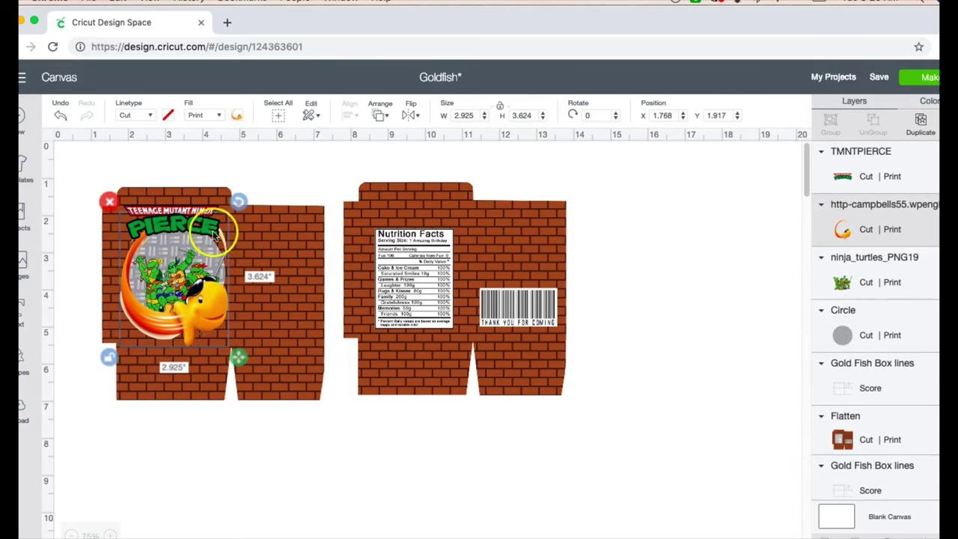
{"action": "left_click_drag", "start_coordinate": [213, 323], "coordinate": [211, 324]}
{"action": "left_click", "coordinate": [309, 419]}
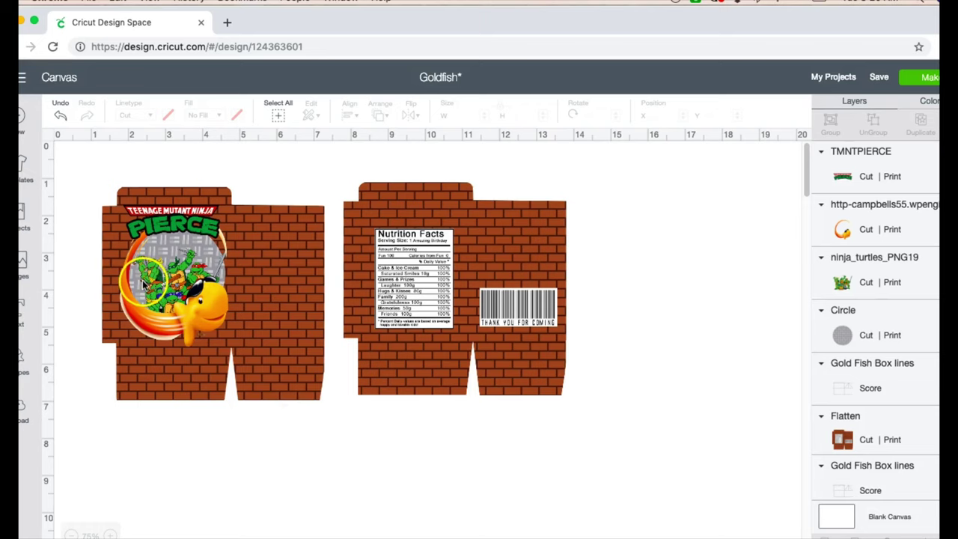
{"action": "left_click_drag", "start_coordinate": [105, 166], "coordinate": [327, 379]}
Zoom the canvas in toward 125% on the front panel.
{"action": "scroll", "coordinate": [307, 247], "scroll_direction": "up", "scroll_amount": 3}
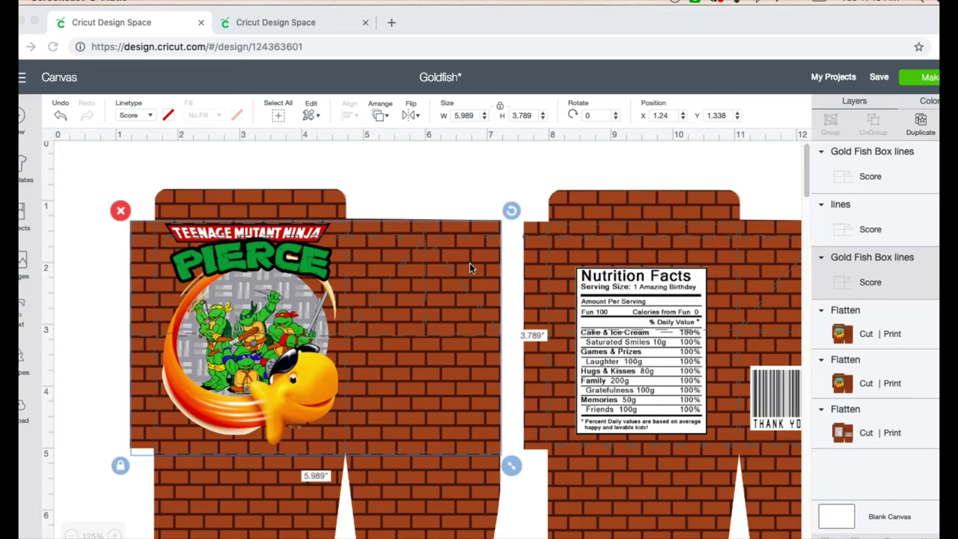
Attach the left box's score lines to its printed panel.
{"action": "left_click", "coordinate": [236, 440]}
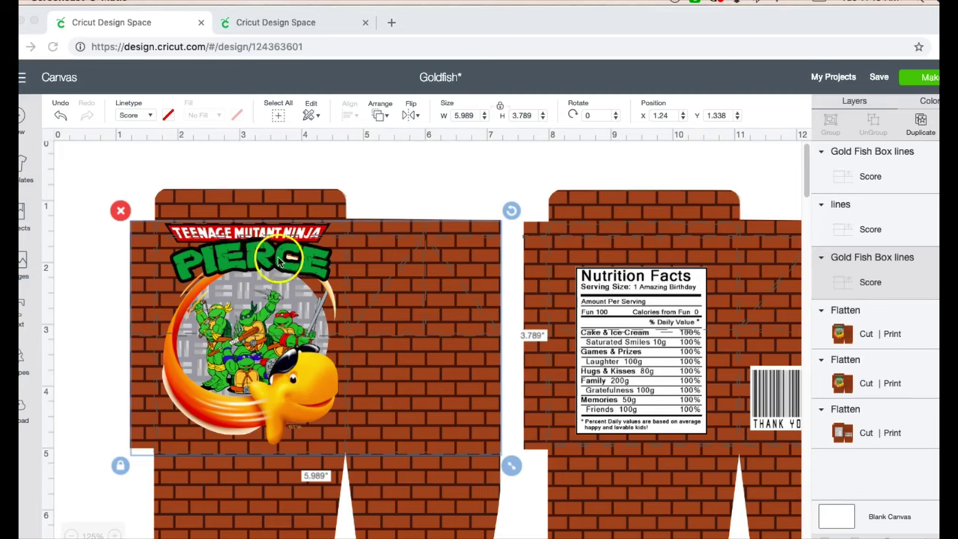
{"action": "left_click", "coordinate": [445, 189]}
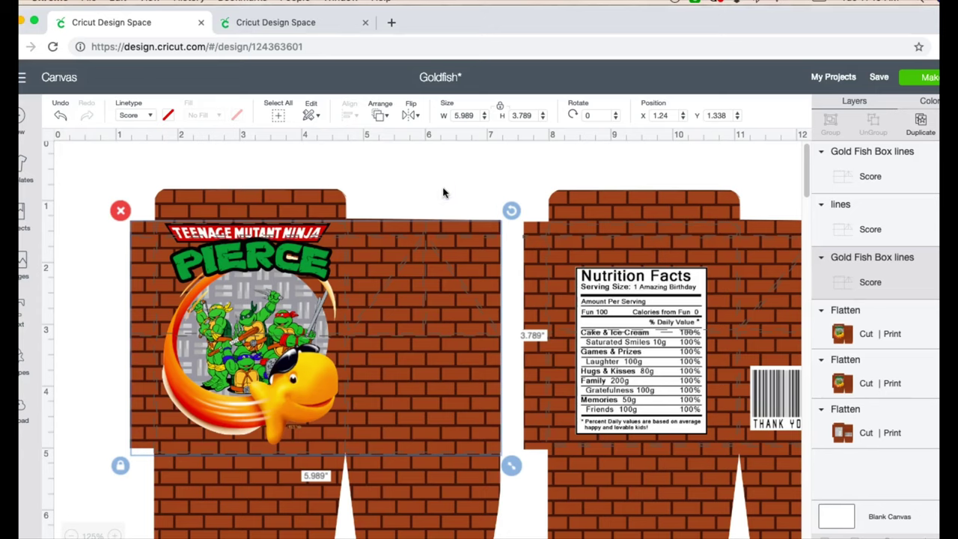
{"action": "left_click", "coordinate": [141, 174]}
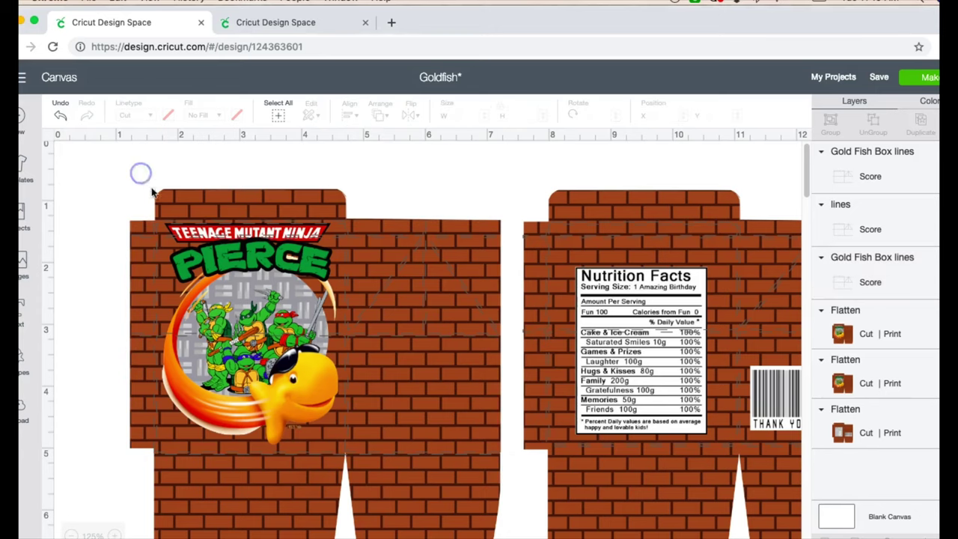
{"action": "left_click", "coordinate": [187, 211]}
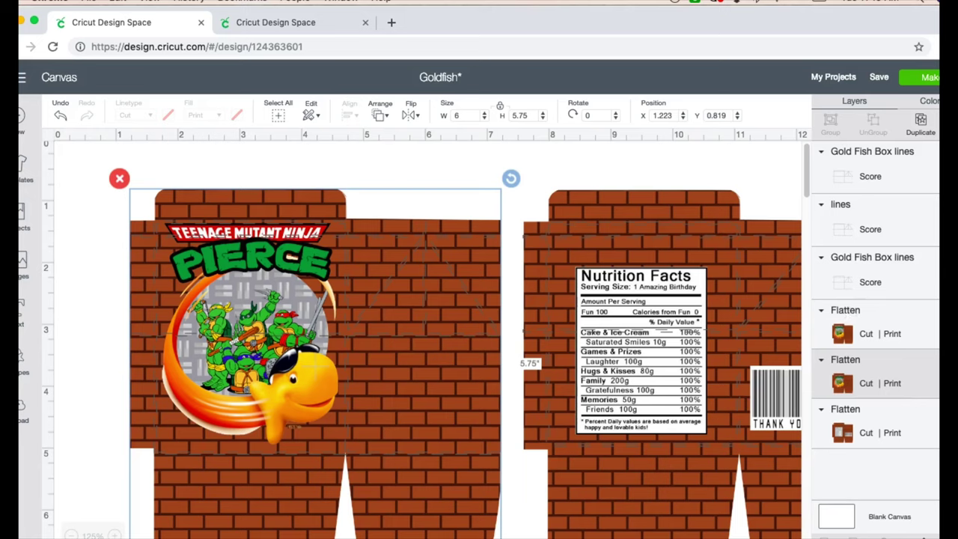
{"action": "left_click_drag", "start_coordinate": [193, 167], "coordinate": [330, 451]}
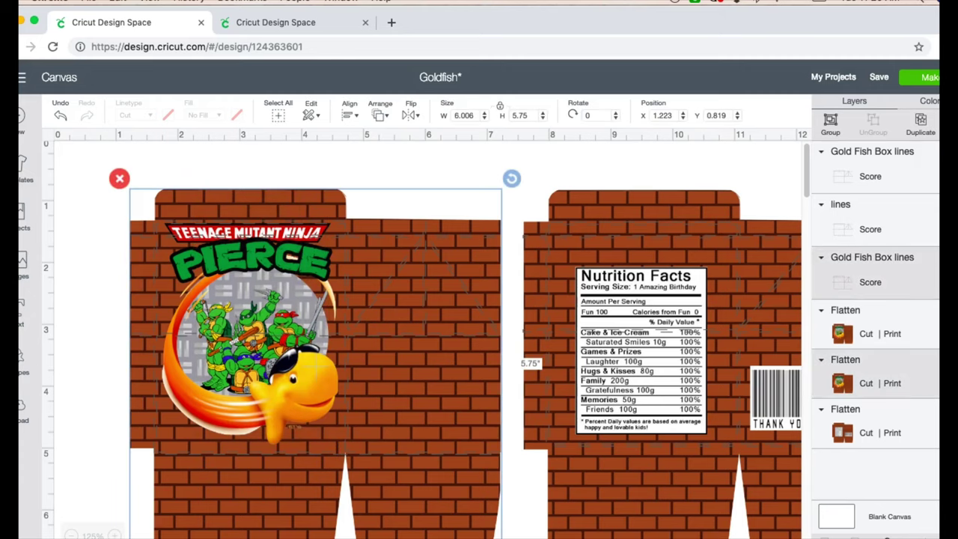
{"action": "left_click", "coordinate": [883, 534]}
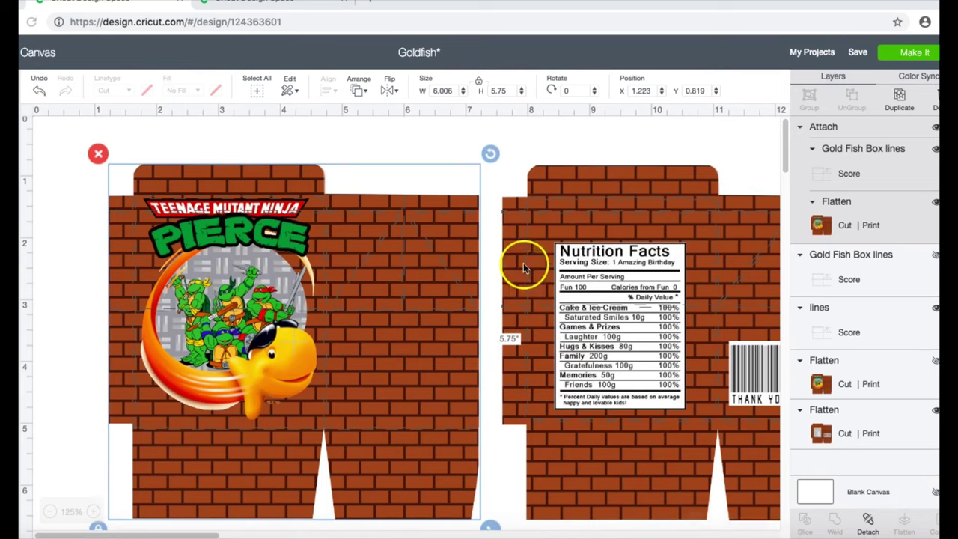
Attach the right box's score lines to its printed panel and proceed to Make It.
{"action": "left_click", "coordinate": [518, 201]}
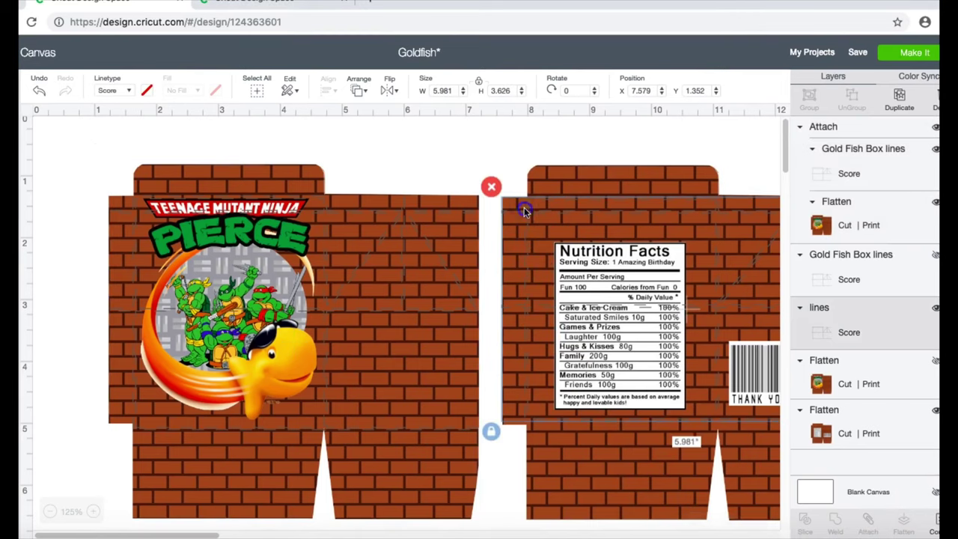
{"action": "left_click_drag", "start_coordinate": [524, 207], "coordinate": [526, 212]}
{"action": "left_click_drag", "start_coordinate": [528, 148], "coordinate": [621, 299]}
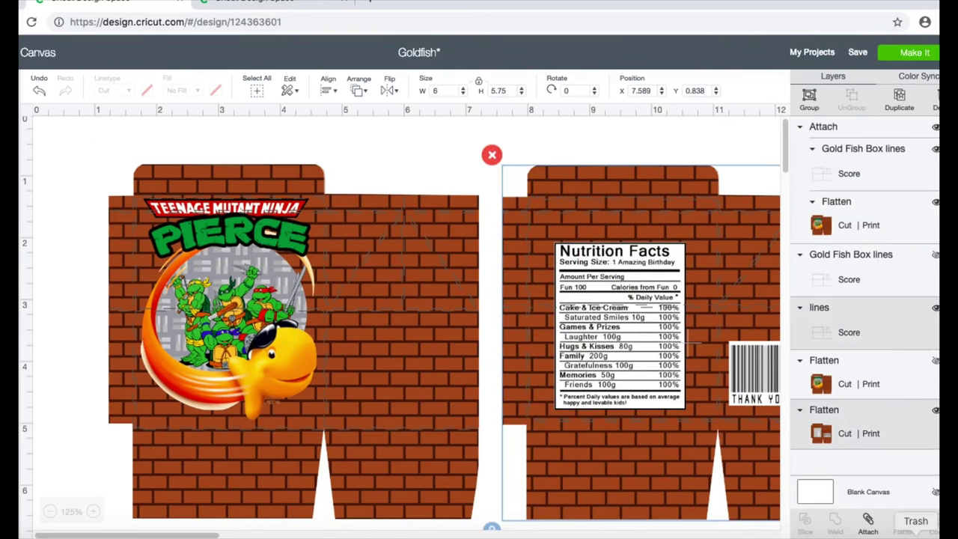
{"action": "left_click", "coordinate": [867, 524]}
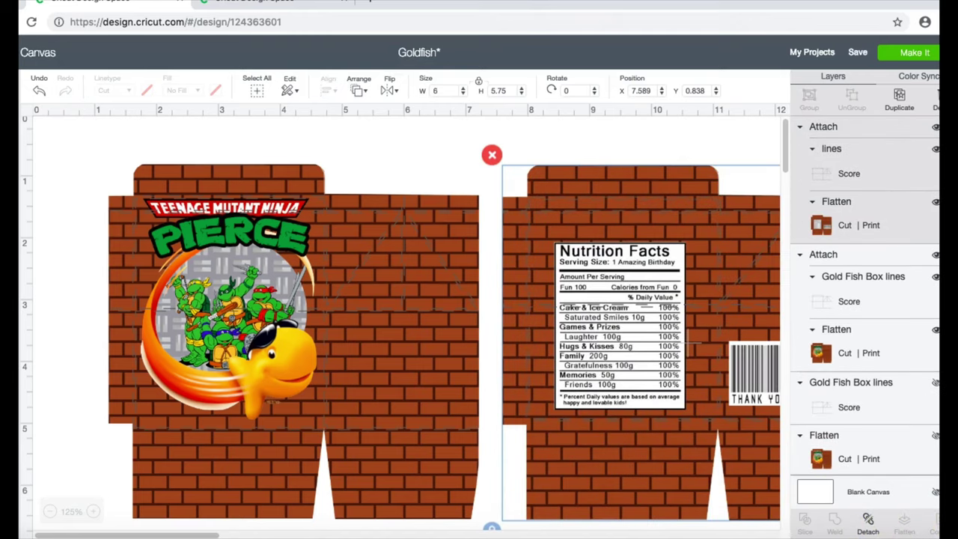
{"action": "left_click", "coordinate": [928, 53]}
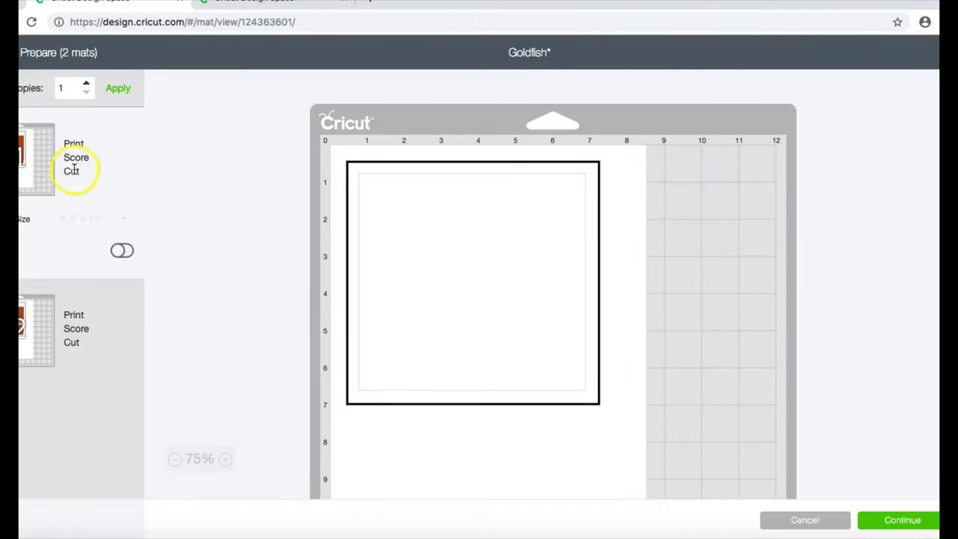
Accept the two-mat layout and bring up Print setup for the PIERCE panel mat.
{"action": "left_click", "coordinate": [907, 520]}
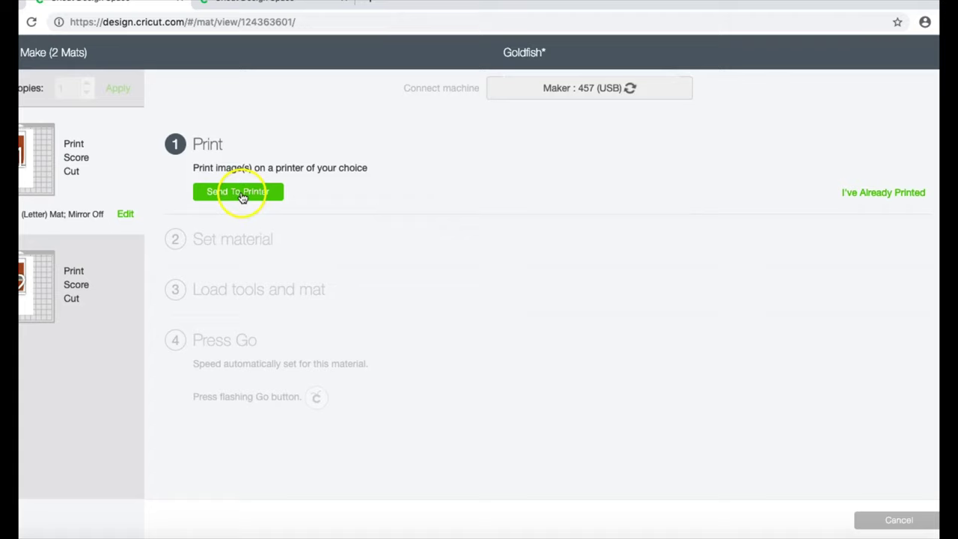
{"action": "left_click", "coordinate": [244, 191]}
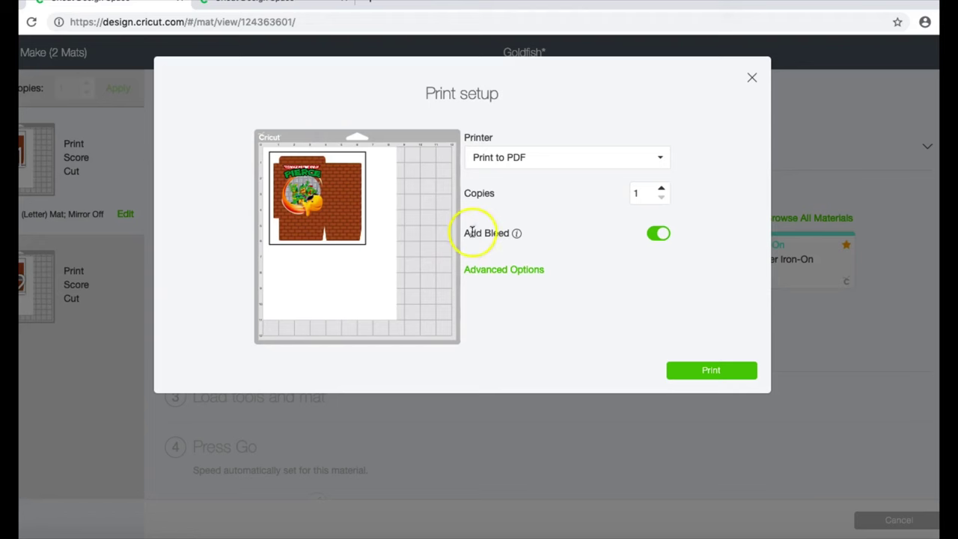
Send the PIERCE panel mat to the HP ENVY 5540 series printer at best quality.
{"action": "left_click", "coordinate": [498, 274]}
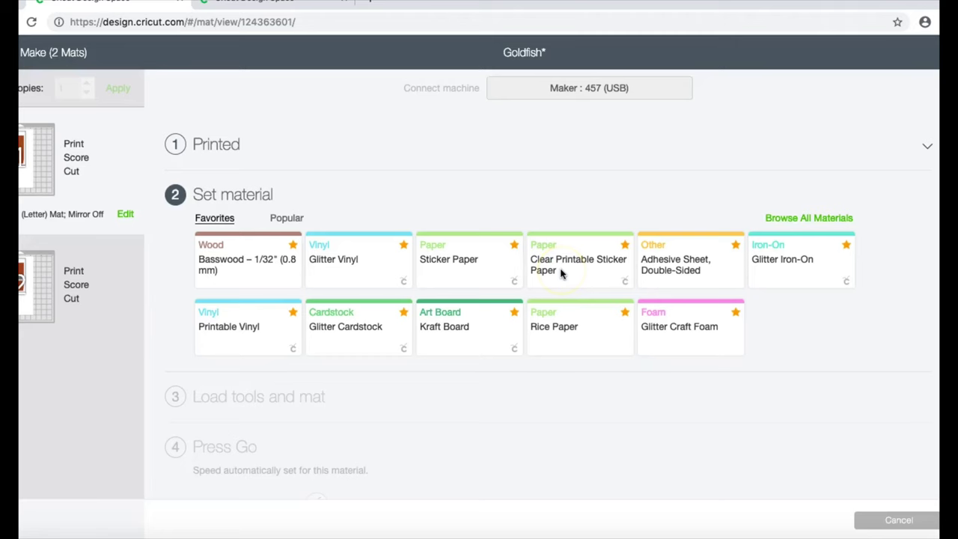
{"action": "left_click", "coordinate": [562, 274]}
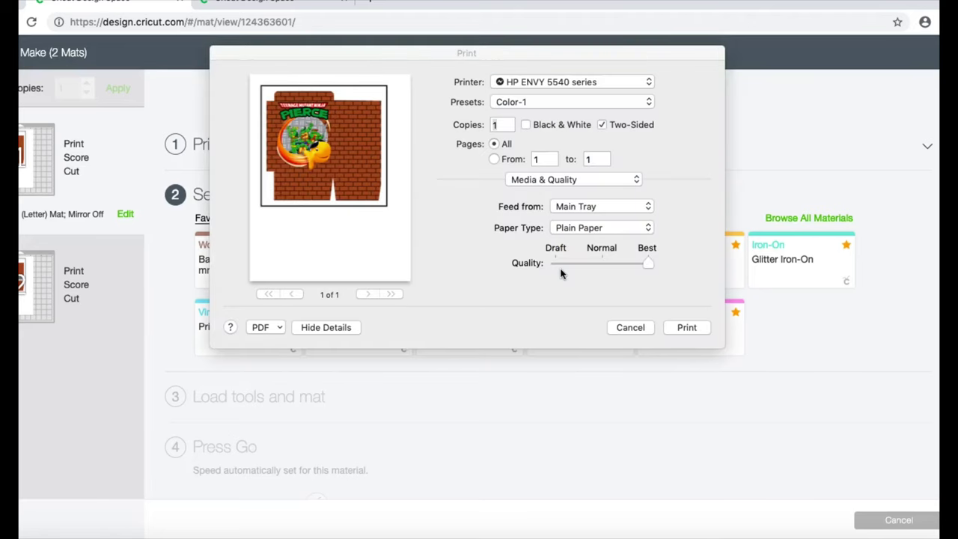
{"action": "left_click", "coordinate": [496, 228]}
Print the first mat, choose Kraft Board as material, and use the single Scoring Wheel.
{"action": "left_click", "coordinate": [686, 328]}
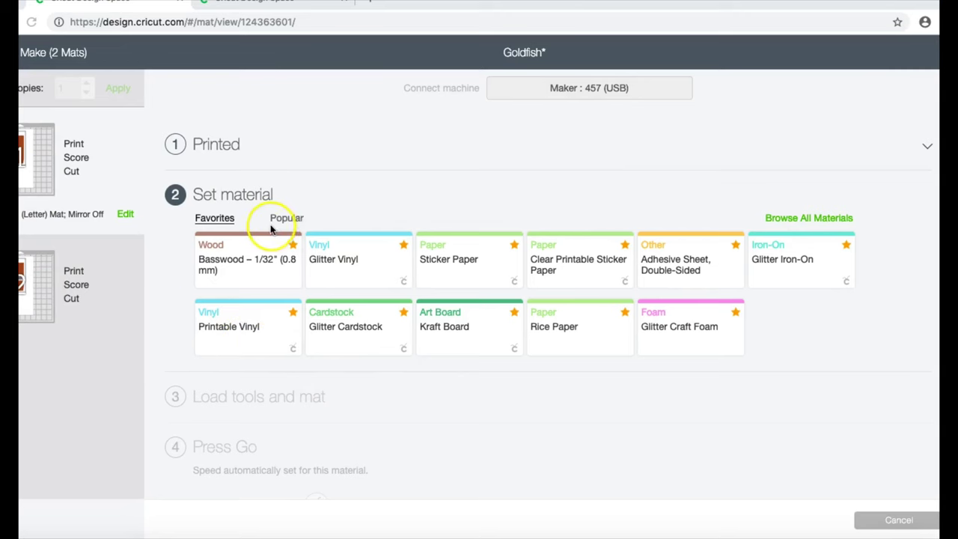
{"action": "left_click", "coordinate": [473, 332]}
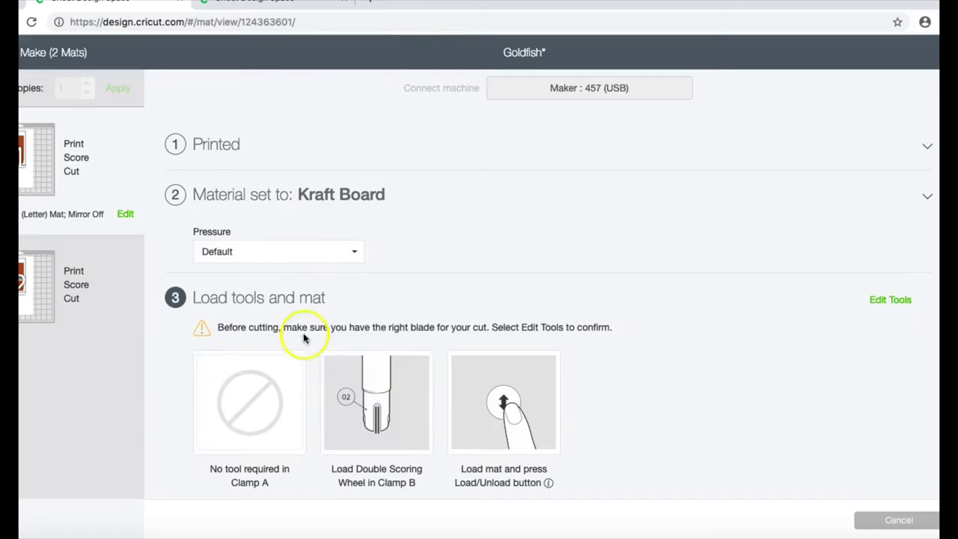
{"action": "left_click", "coordinate": [891, 300]}
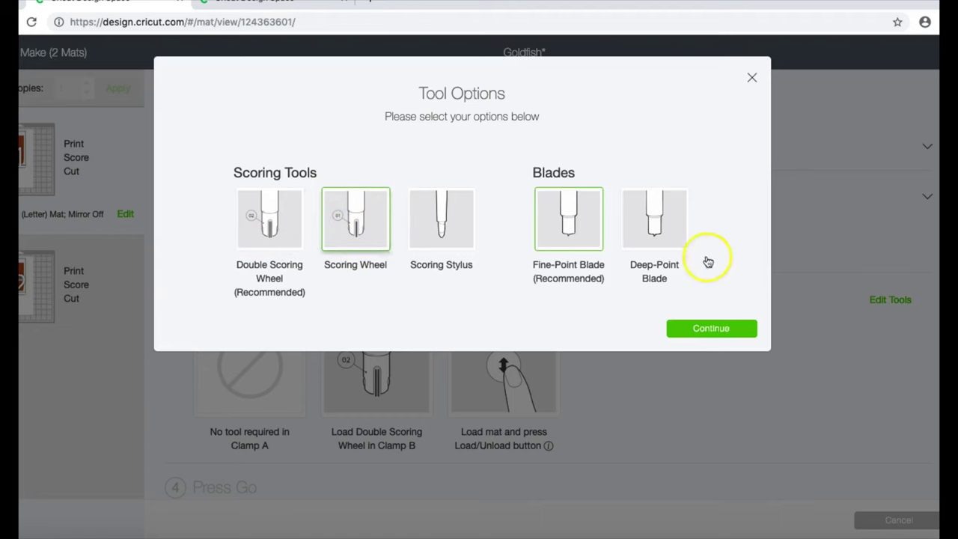
{"action": "left_click", "coordinate": [711, 332]}
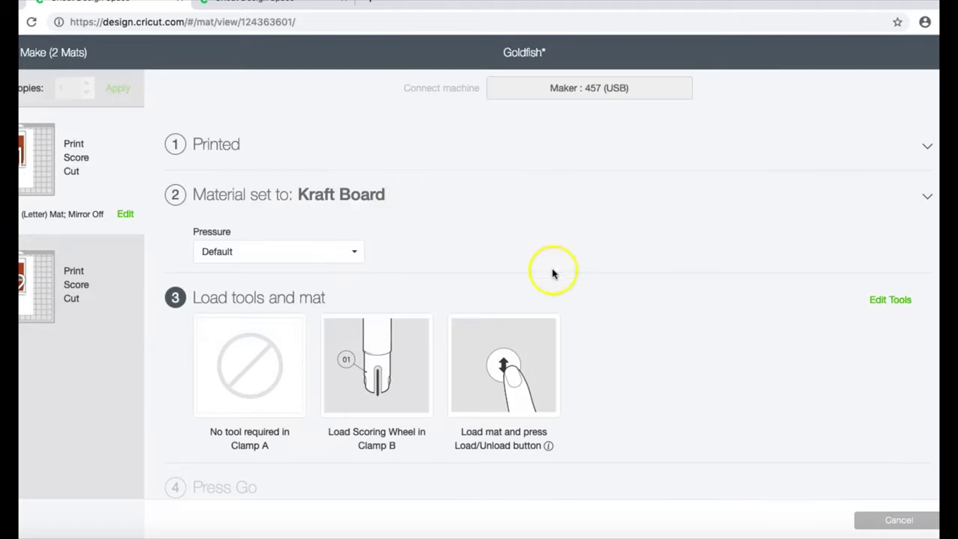